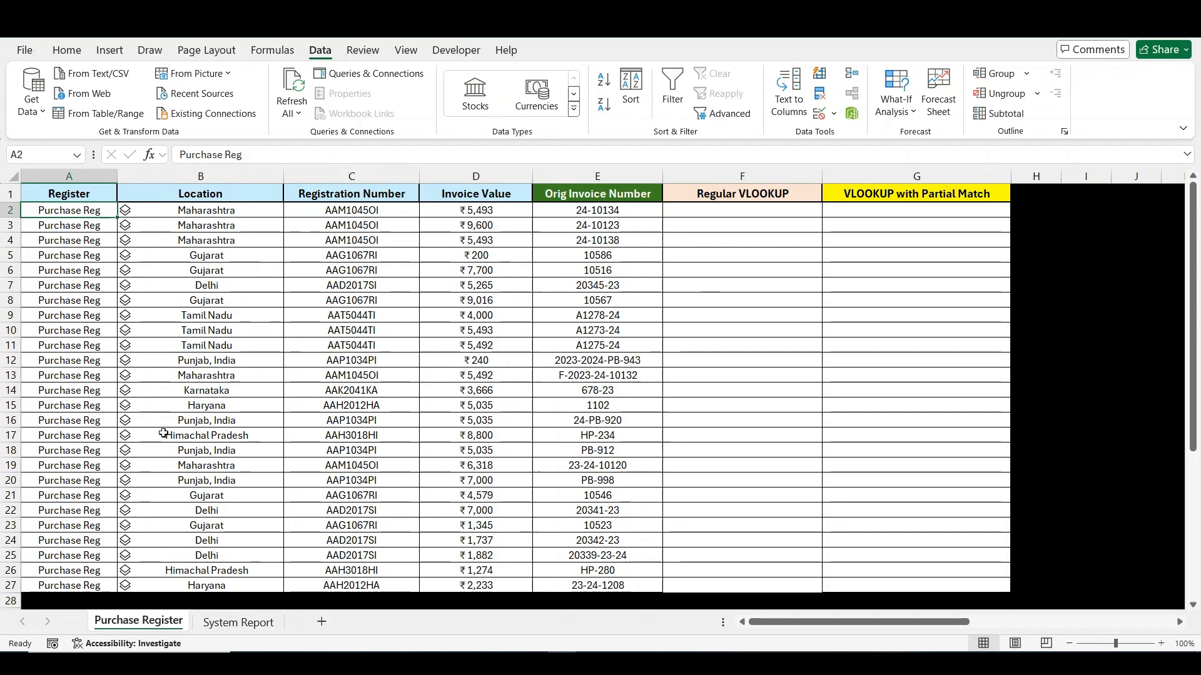
- Examine the invoice number and value columns on System Report, plus the invoice number, value and registration number columns on Purchase Register
left_click(225, 621)
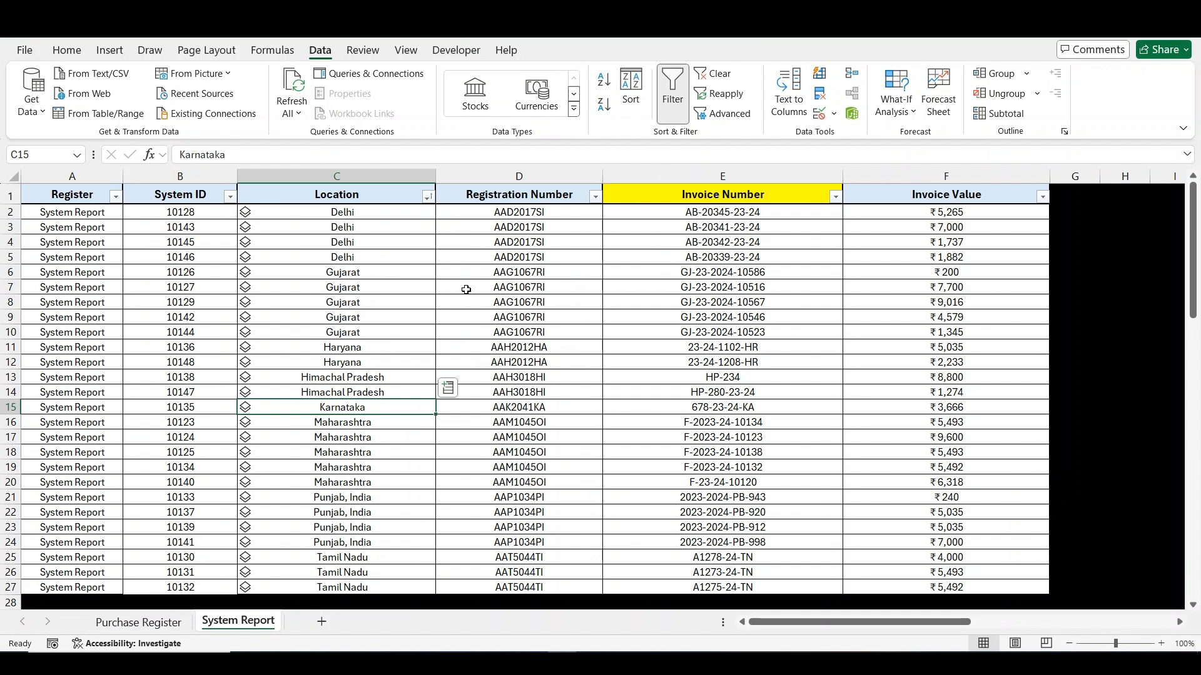
left_click(627, 177)
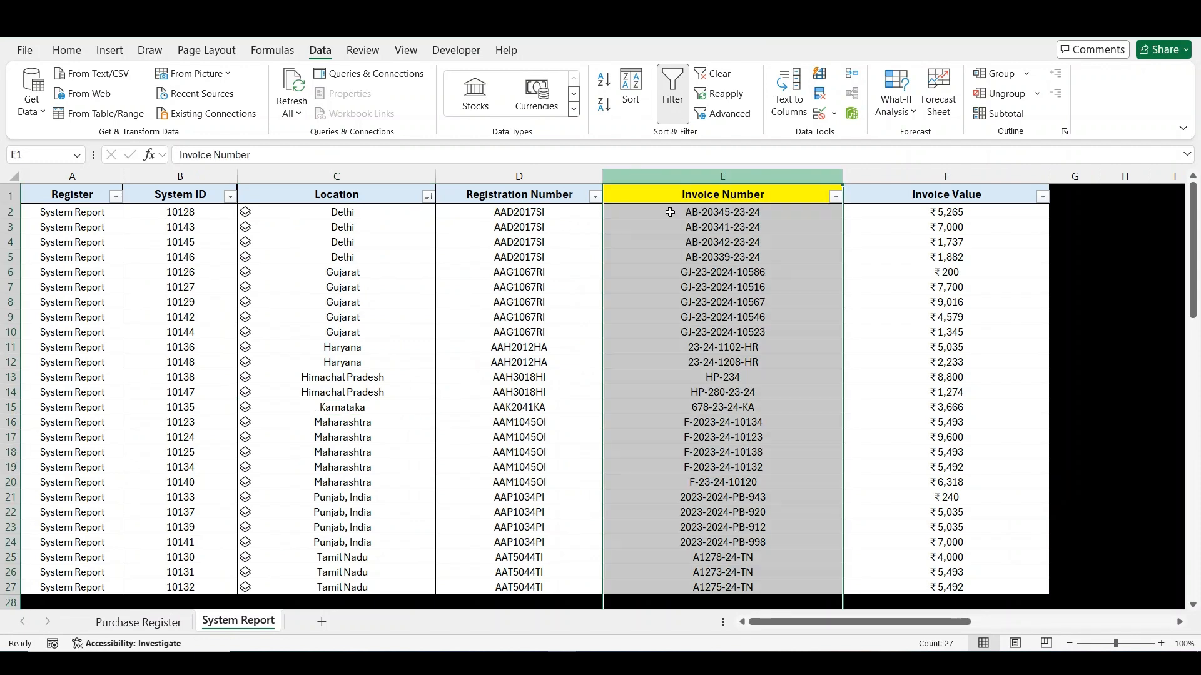
left_click(896, 177)
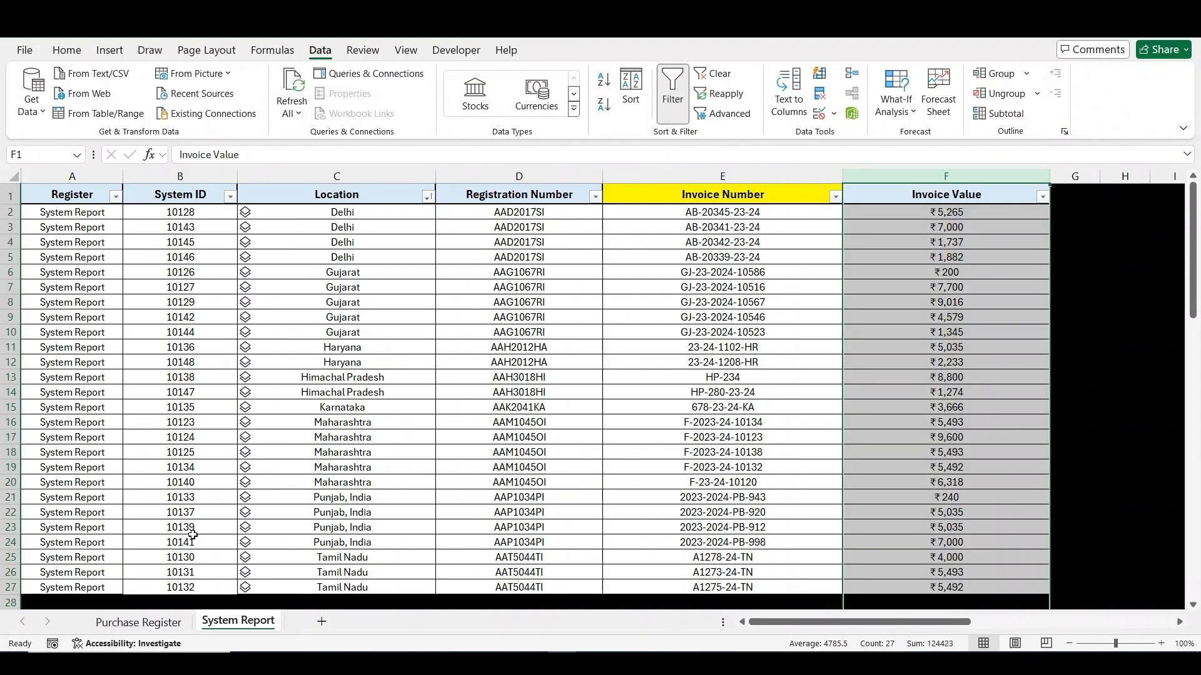
left_click(156, 622)
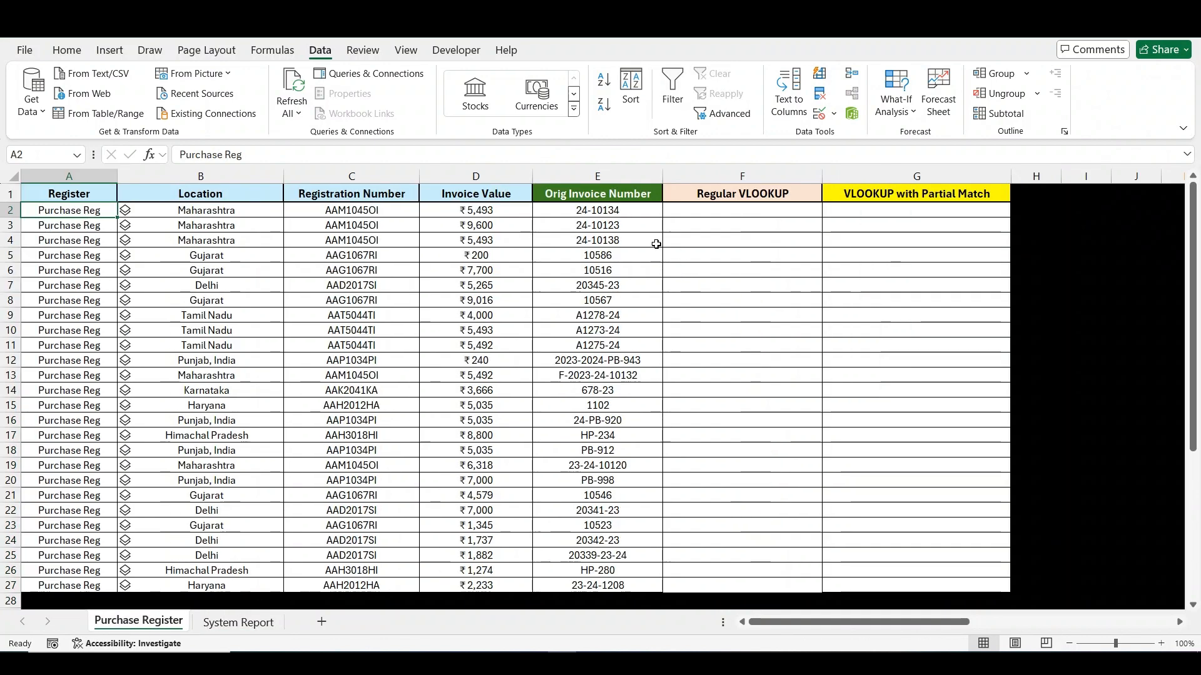
left_click(626, 177)
left_click(695, 206)
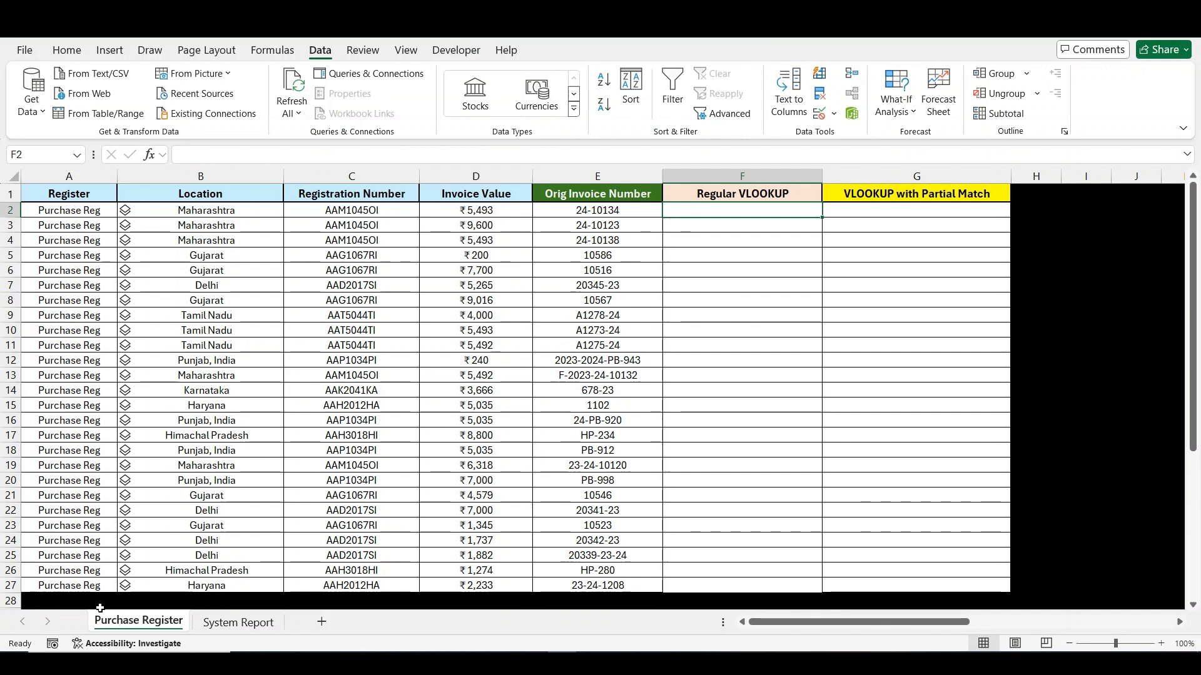
left_click(623, 169)
left_click(475, 177)
left_click(351, 177)
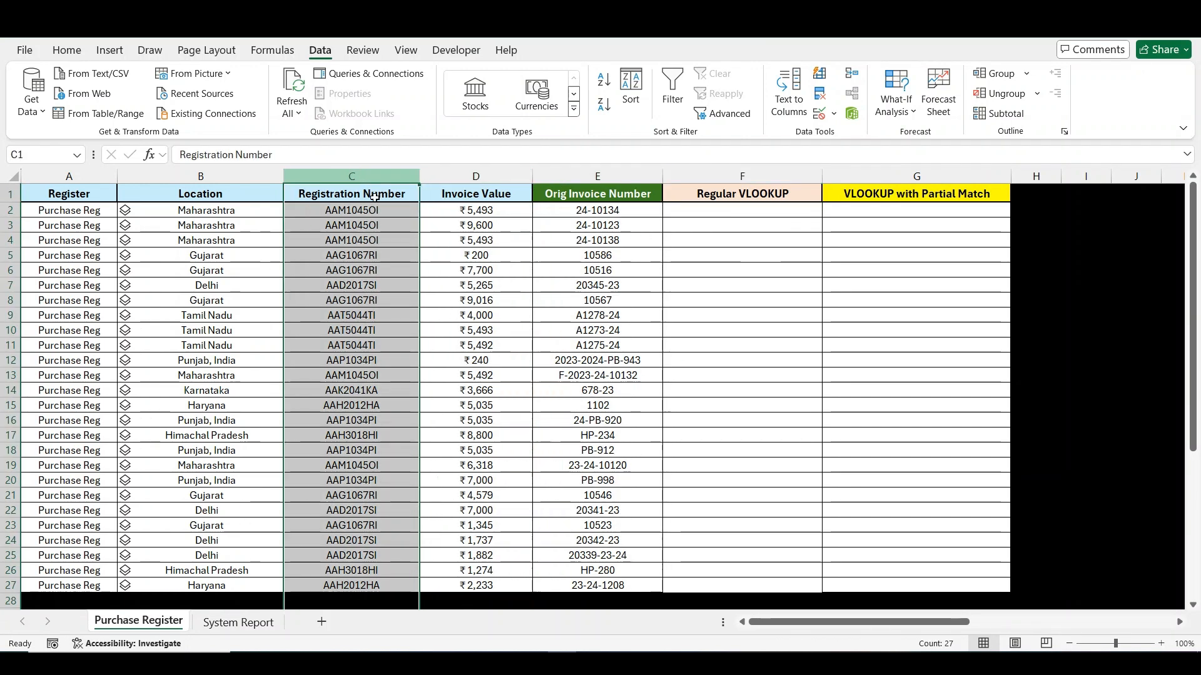
- Compare the Orig Invoice Number entries on Purchase Register with the Invoice Number column on System Report
left_click(617, 213)
key("ctrl+shift+Down")
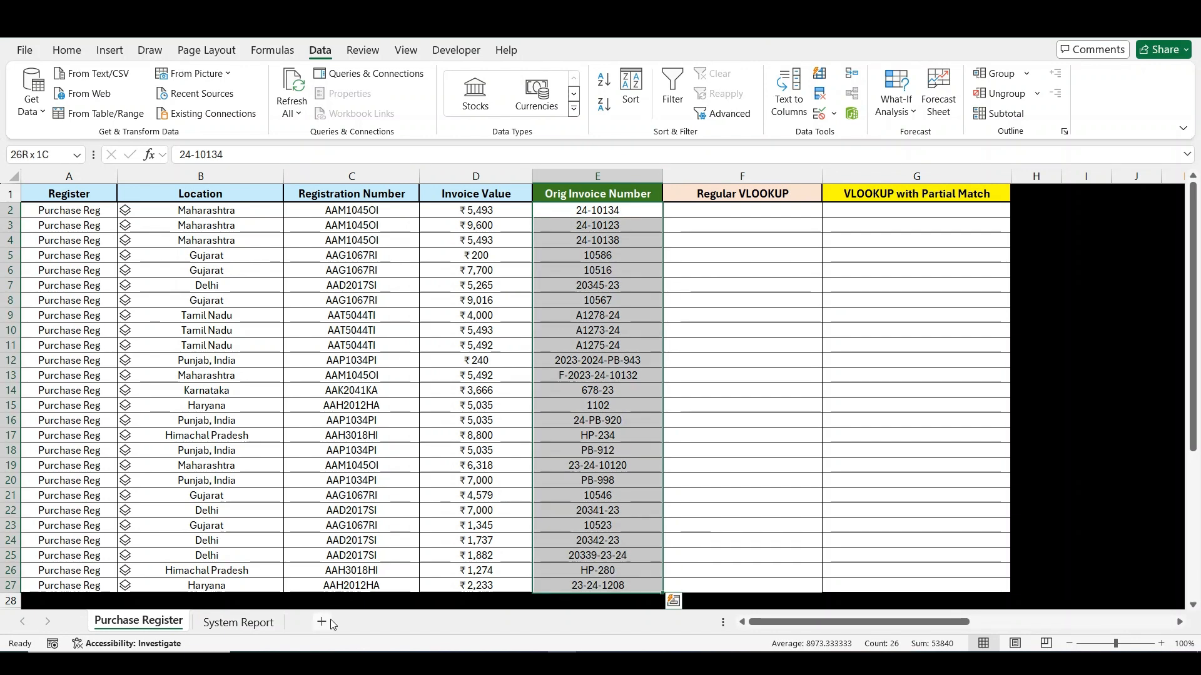
left_click(240, 622)
left_click(697, 191)
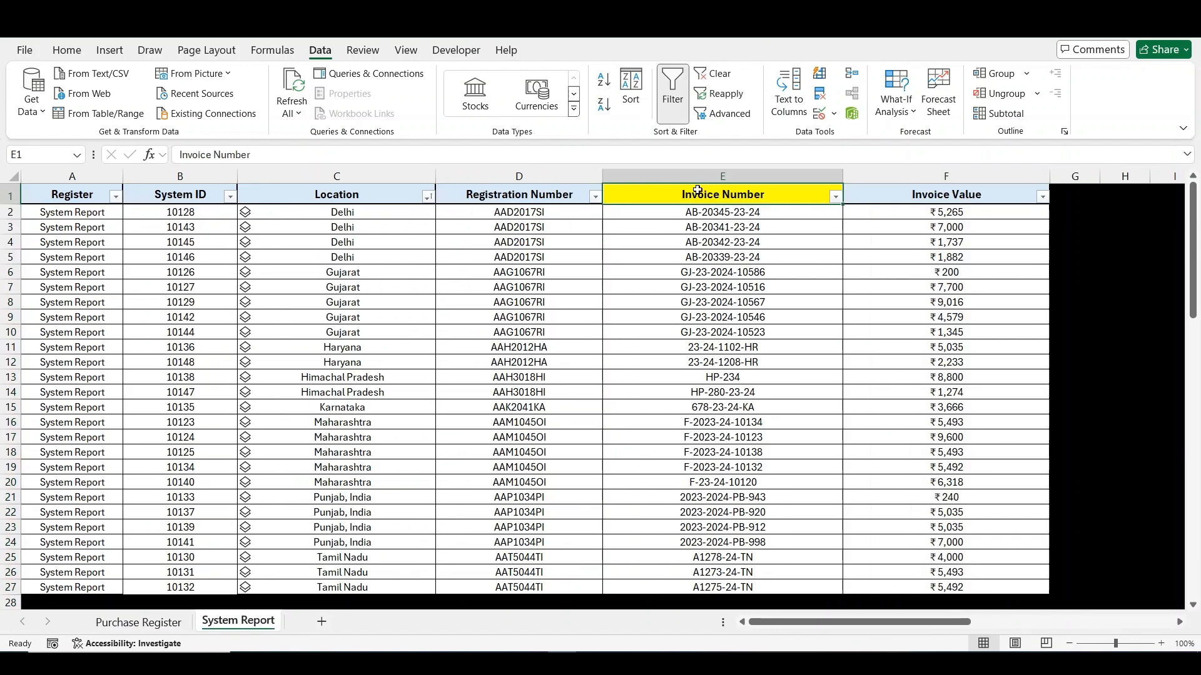
key("ctrl+shift+Down")
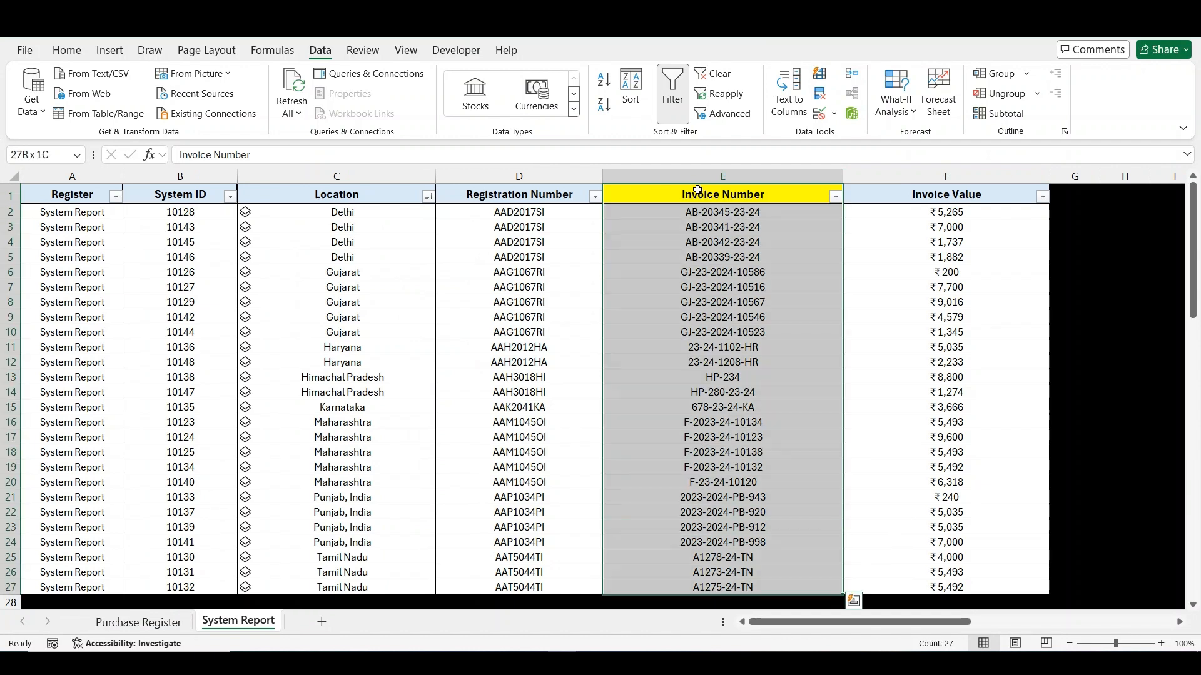
left_click(514, 206)
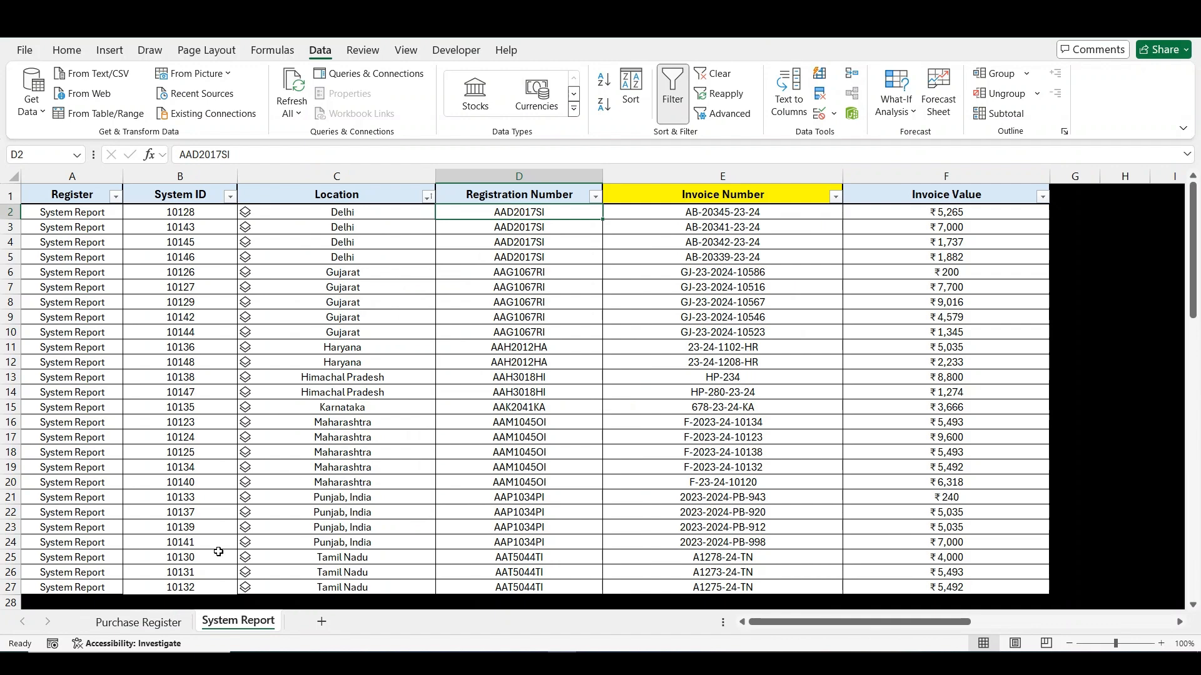
left_click(140, 622)
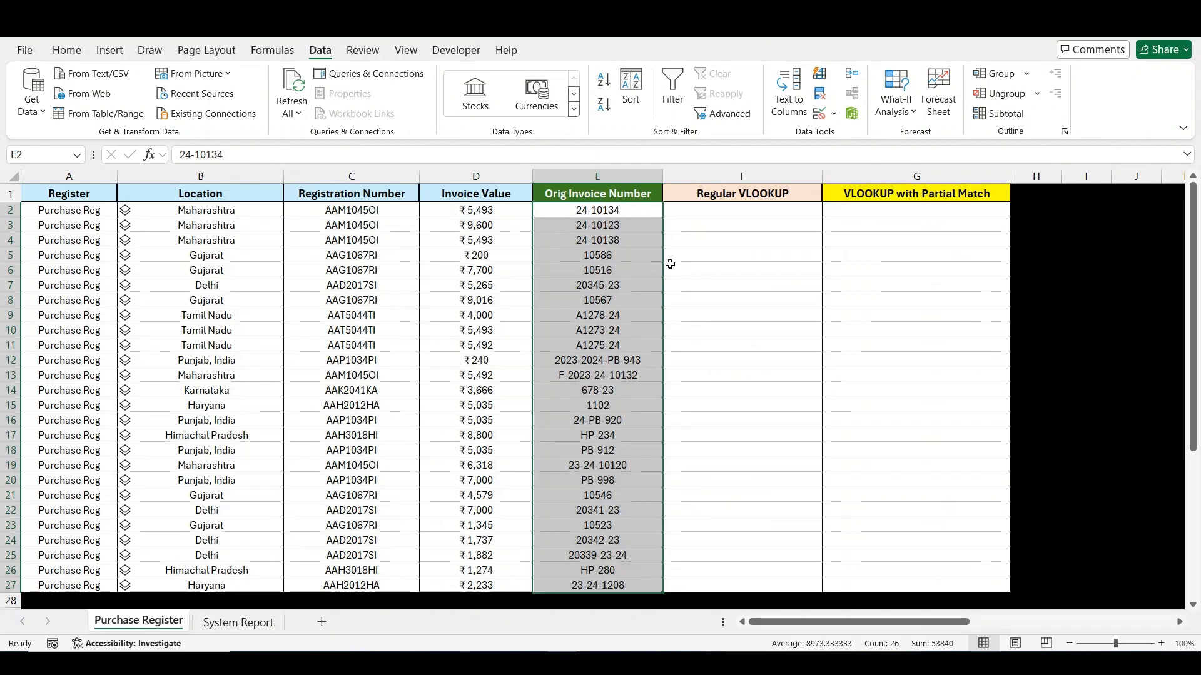
- Enter =VLOOKUP(E2,'System Report'!E:E,1,0) in F2 of Purchase Register and fill it down to F27
left_click(677, 212)
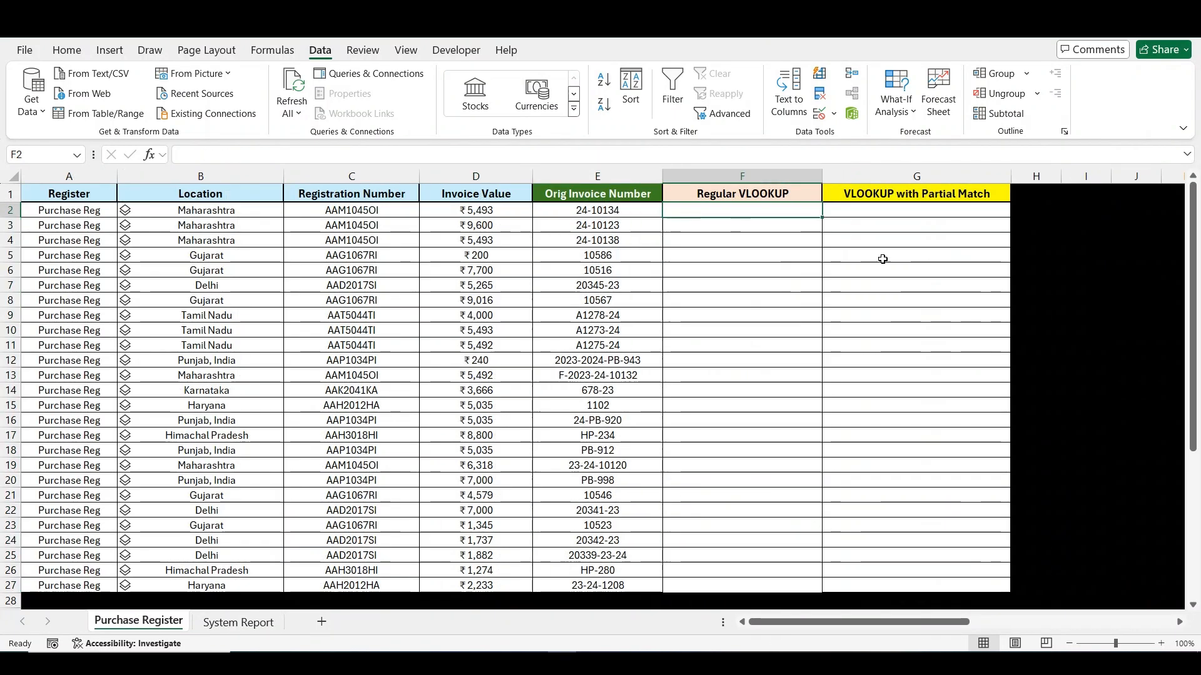
type("=vlo")
key("Tab")
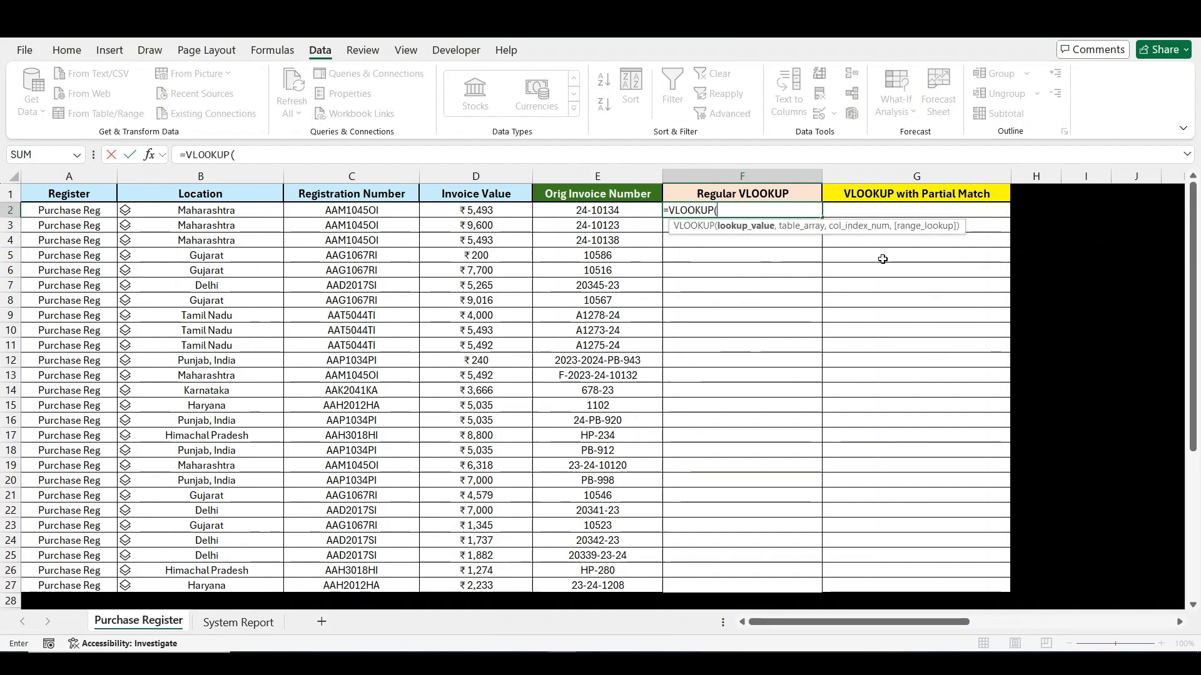
key("Left")
type(",")
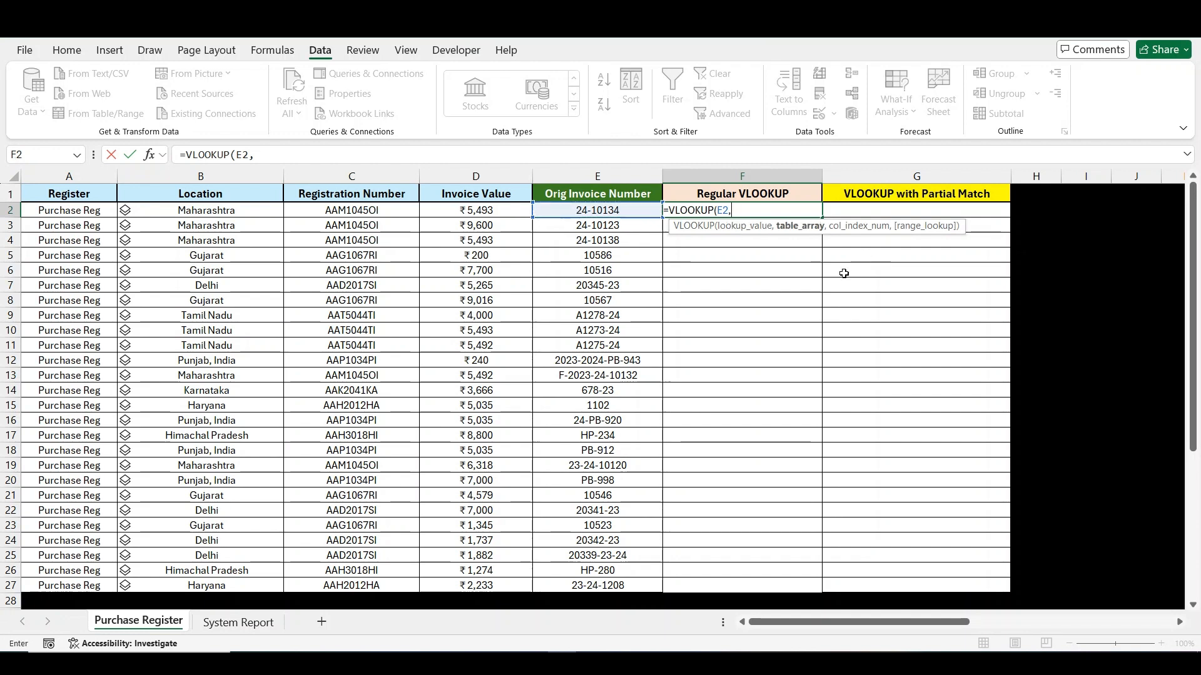
left_click(221, 628)
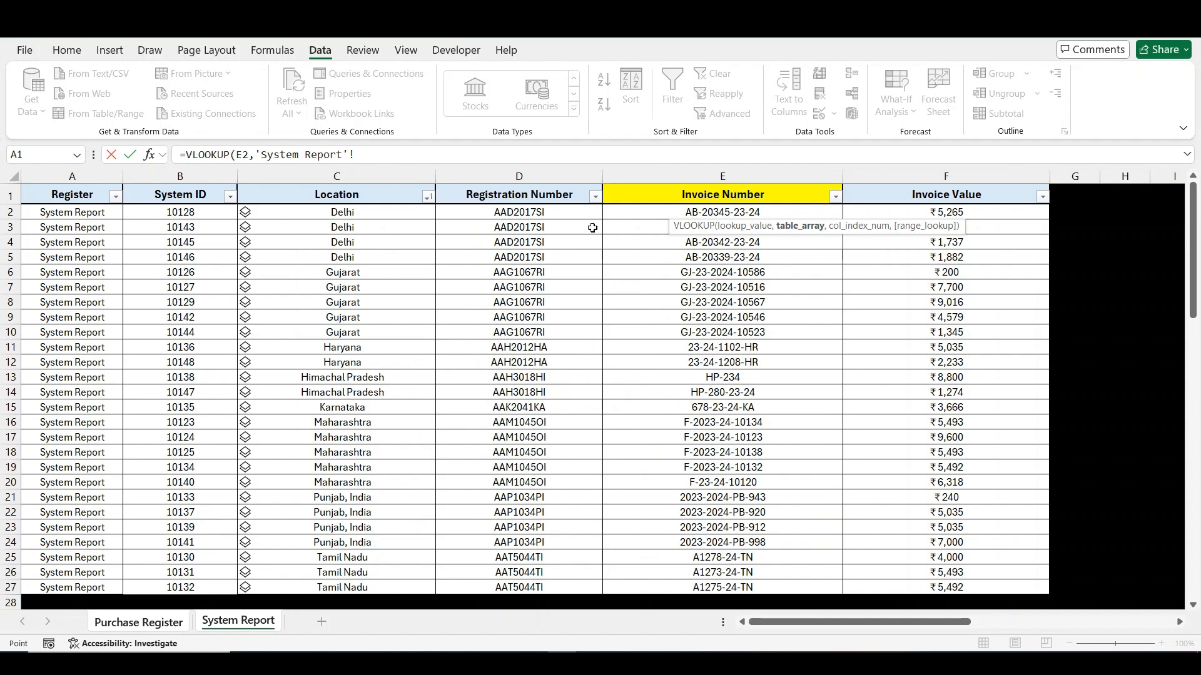
left_click(625, 176)
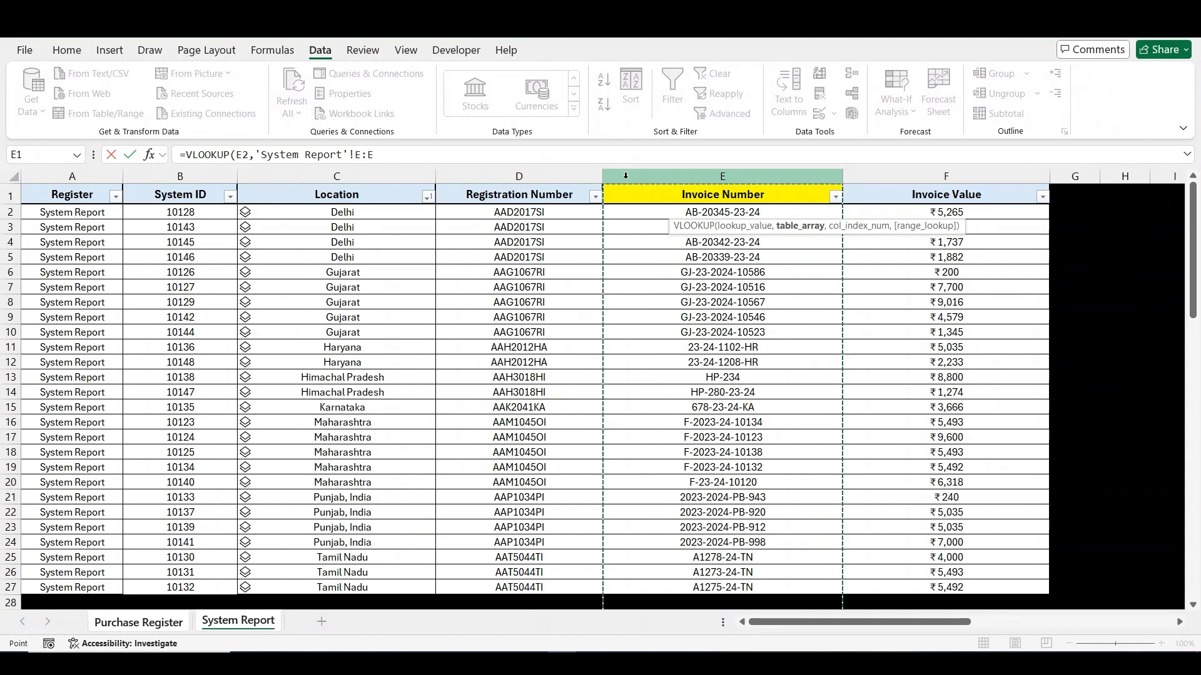
type(",")
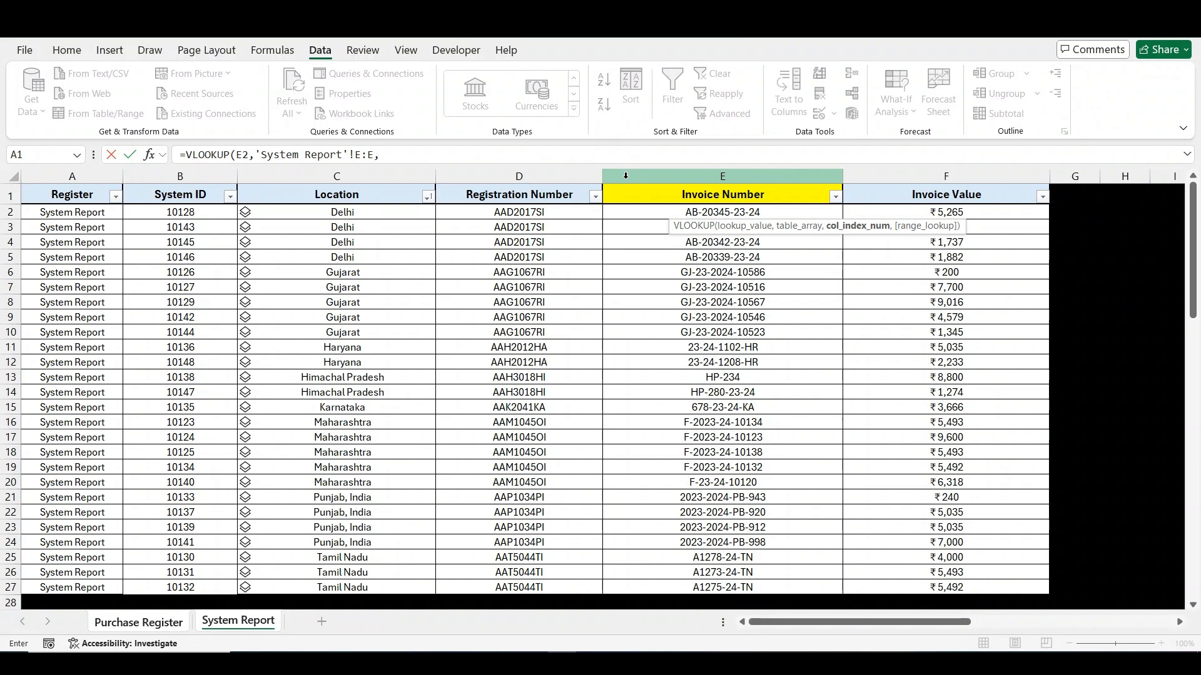
type("1,0")
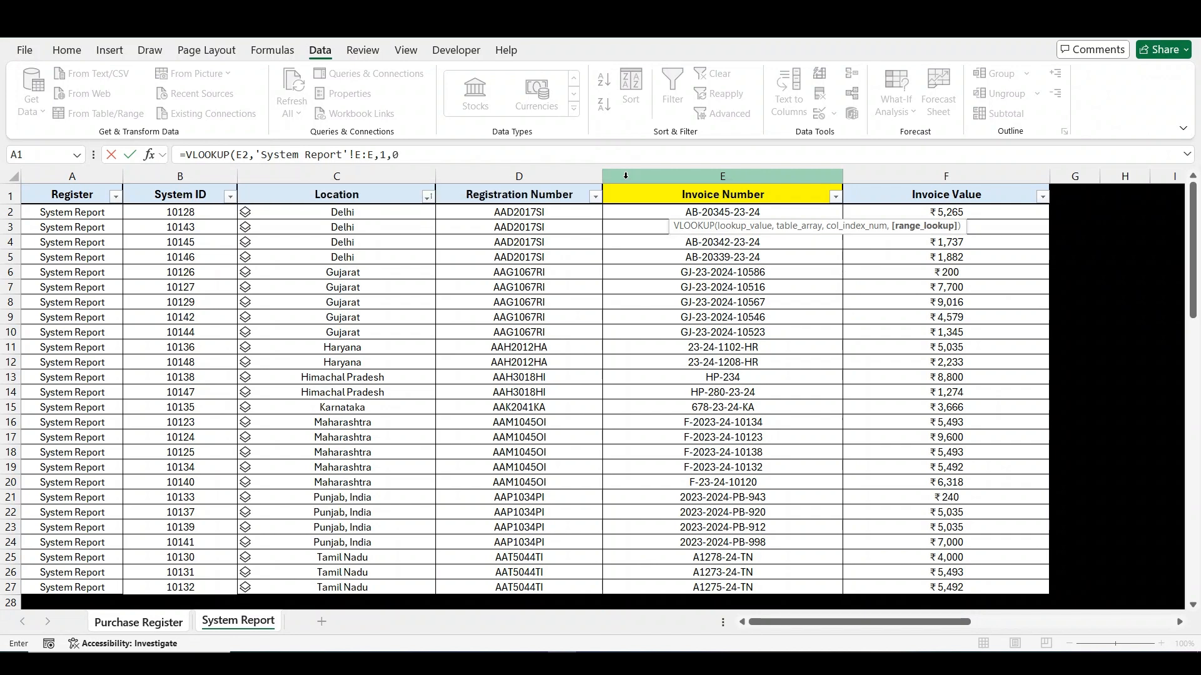
key("Return")
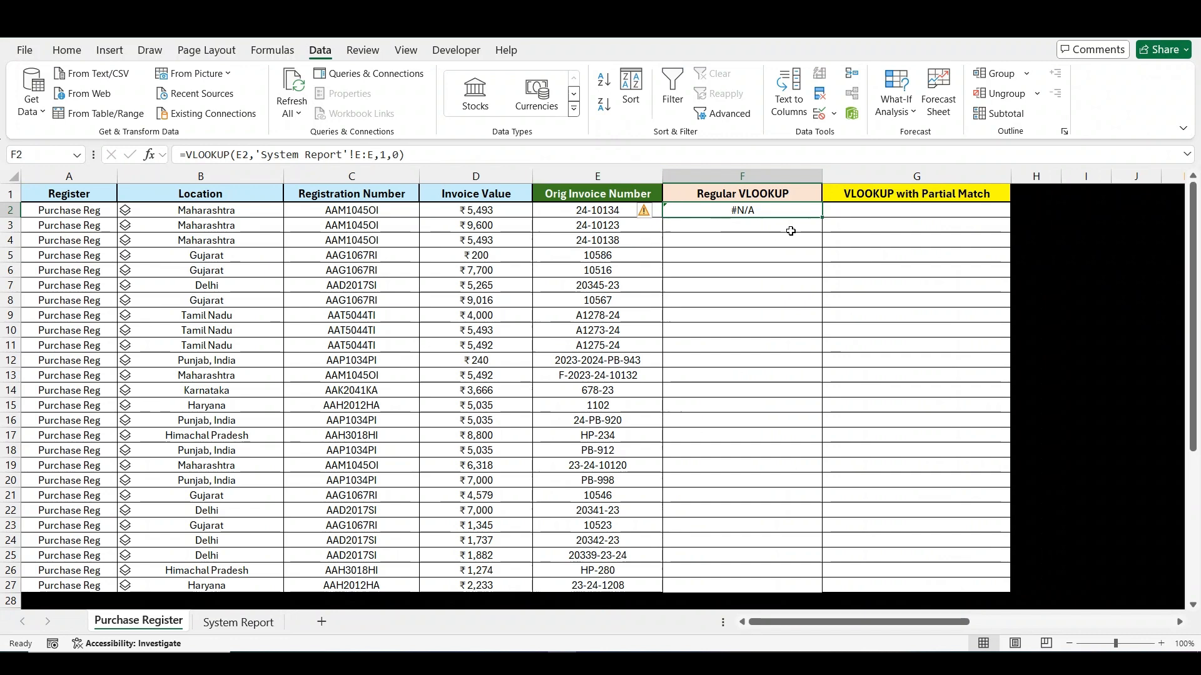
double_click(821, 217)
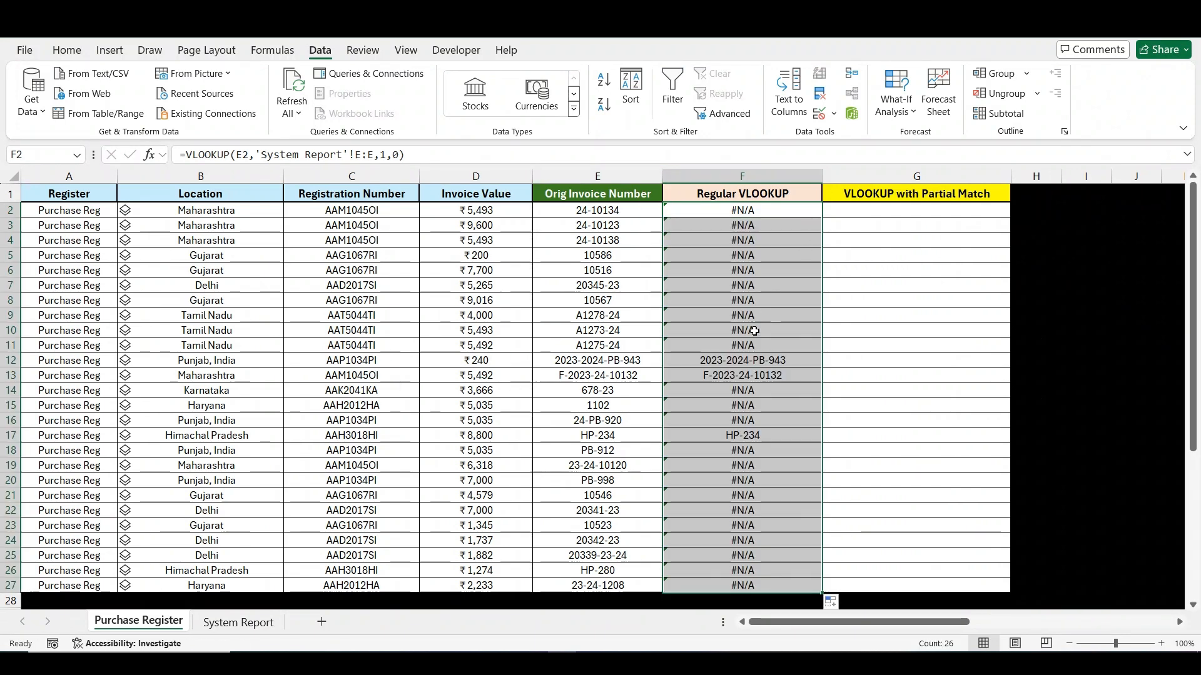
- Fill the matched Regular VLOOKUP cells F12, F13 and F17 with light blue
left_click(742, 363)
key("shift+Down")
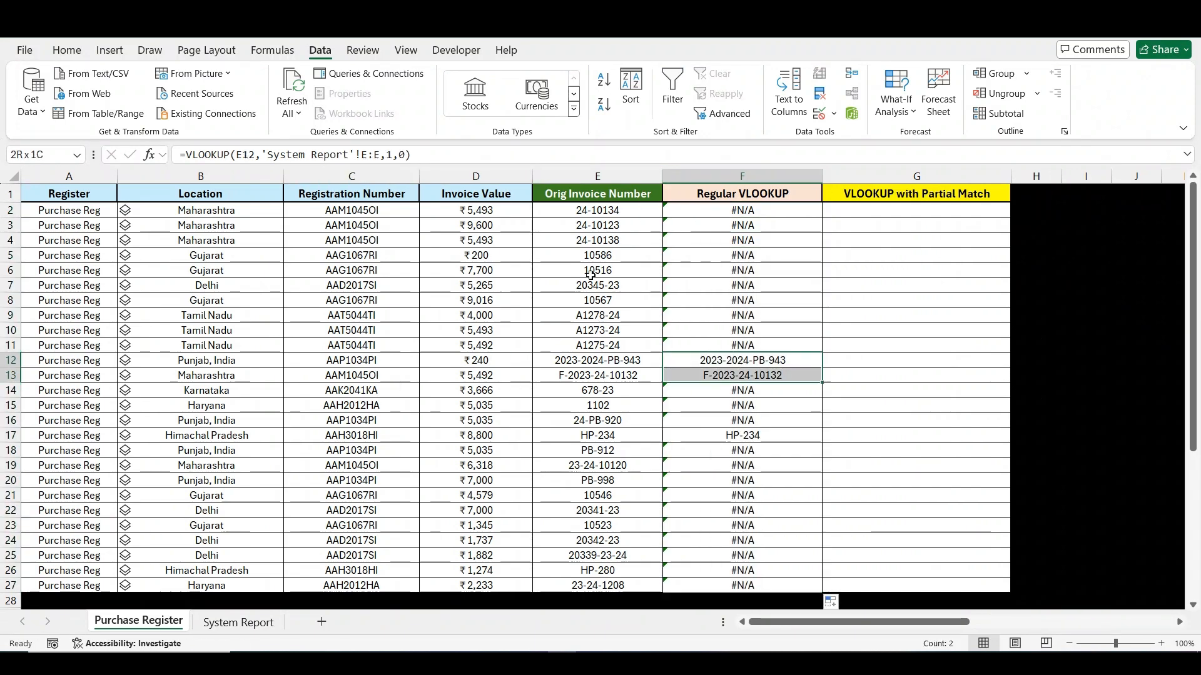
left_click(66, 50)
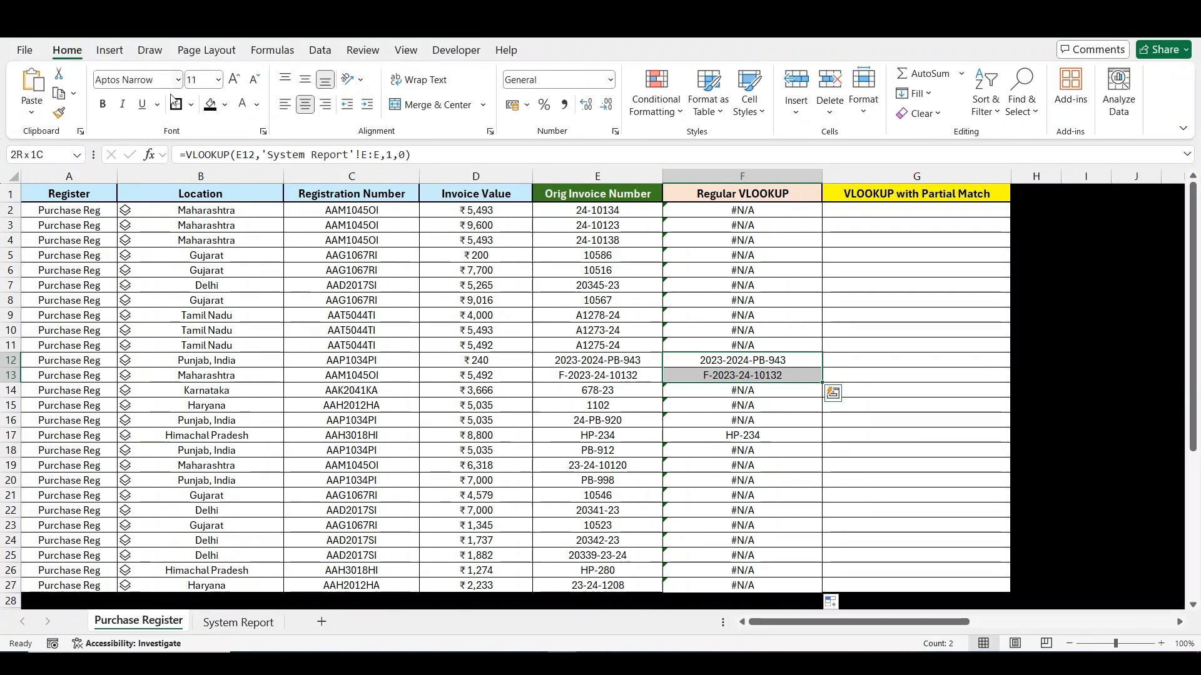
left_click(225, 105)
left_click(294, 166)
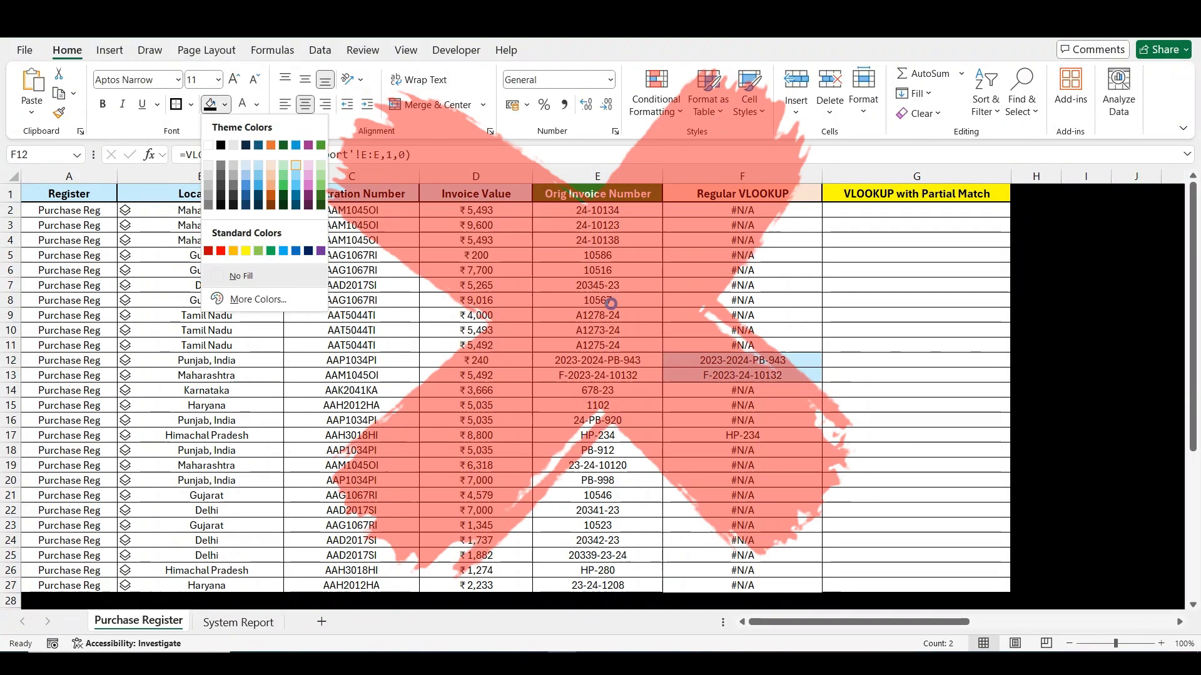
left_click(742, 435)
left_click(210, 104)
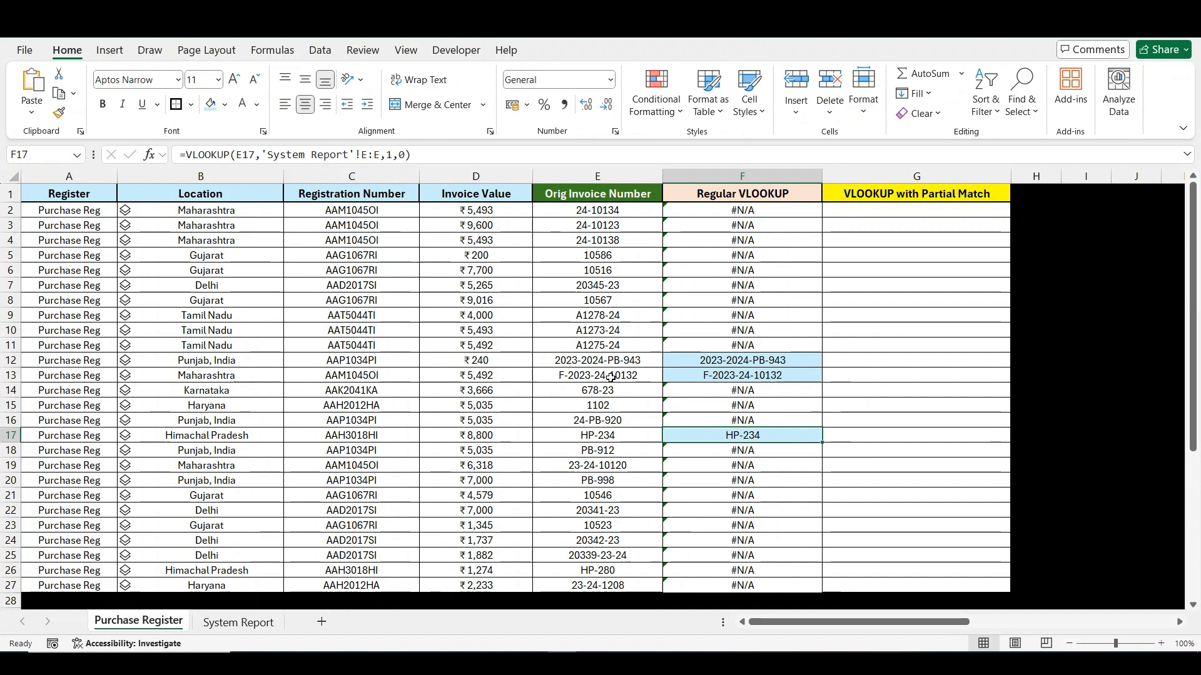
- Copy invoice number 24-10134 from E2 and search for it on the System Report sheet
left_click(599, 213)
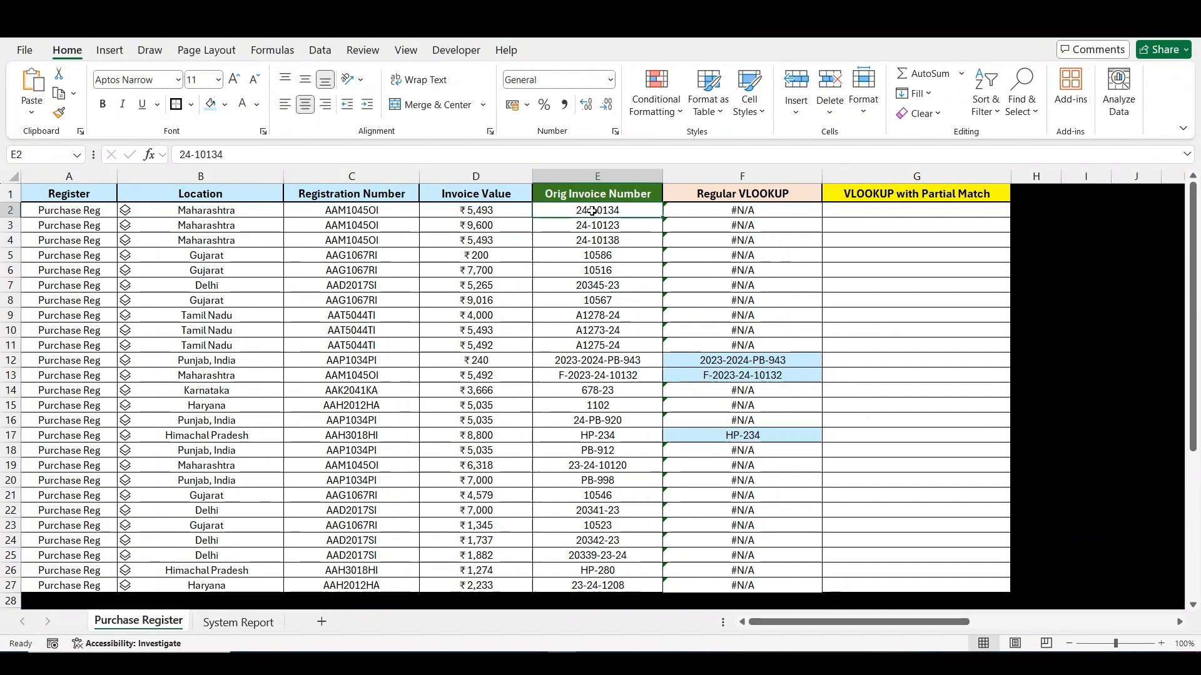
key("ctrl+shift+Down")
key("ctrl+shift+Up")
key("ctrl+c")
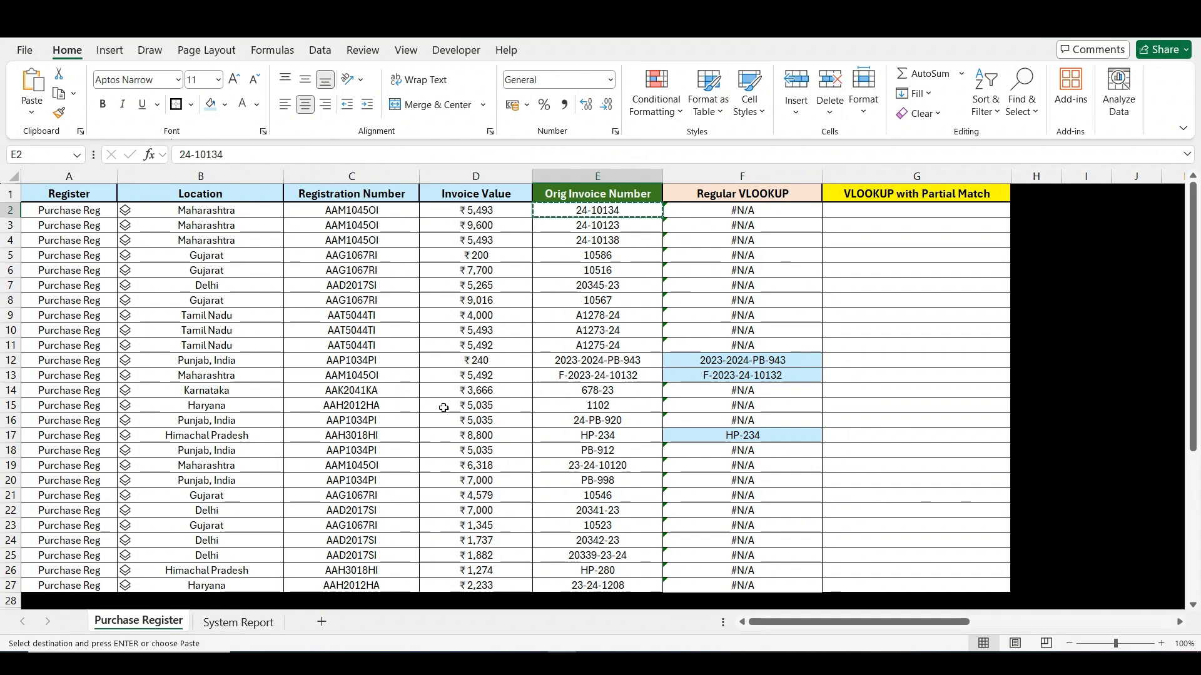
left_click(240, 623)
key("ctrl+f")
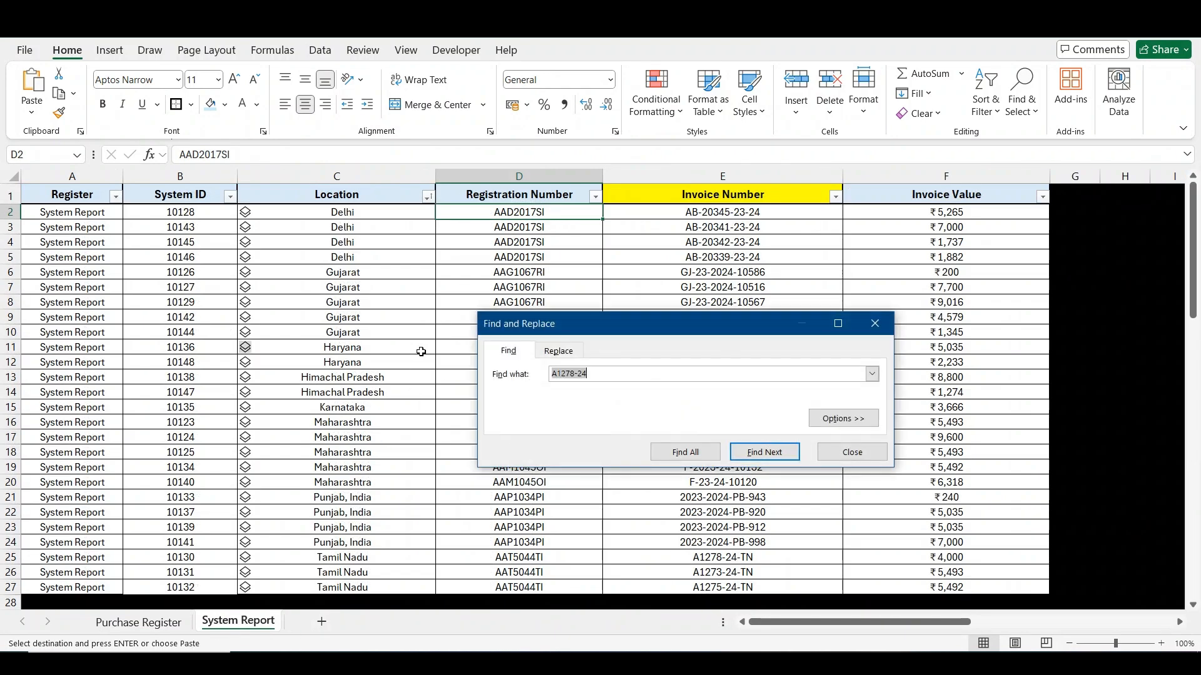
key("Return")
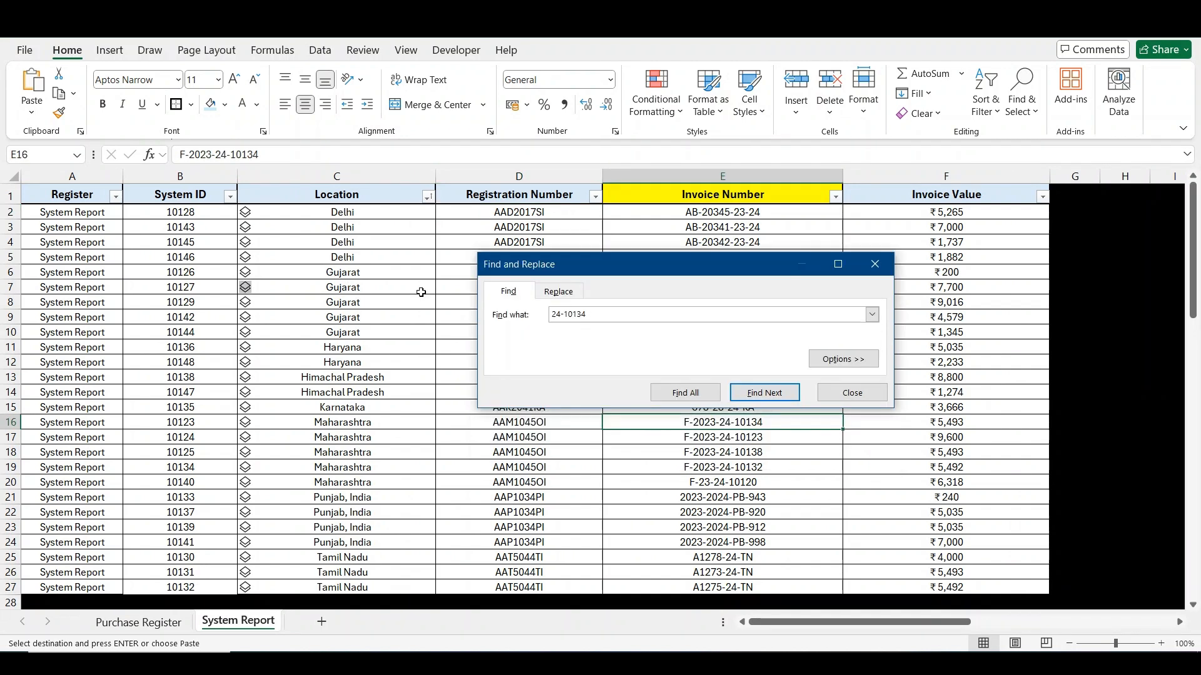
- Fill row 16 of System Report with light blue and select the corresponding row 2 on Purchase Register
key("Escape")
key("shift+space")
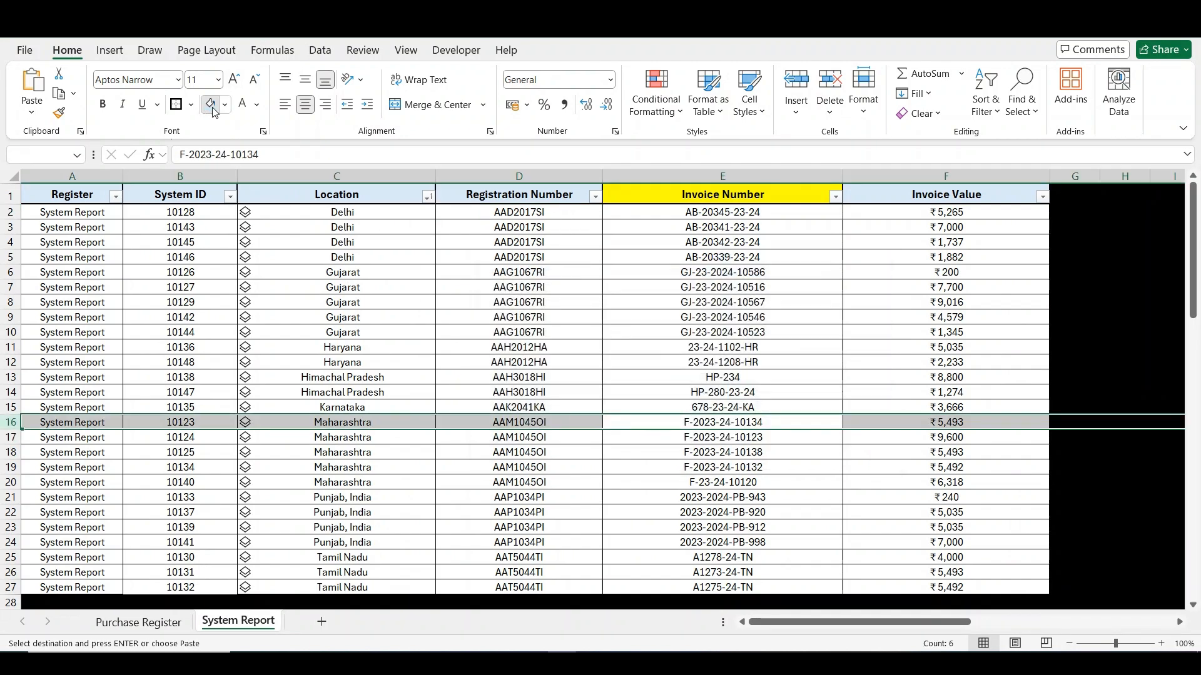
key("Escape")
left_click(138, 622)
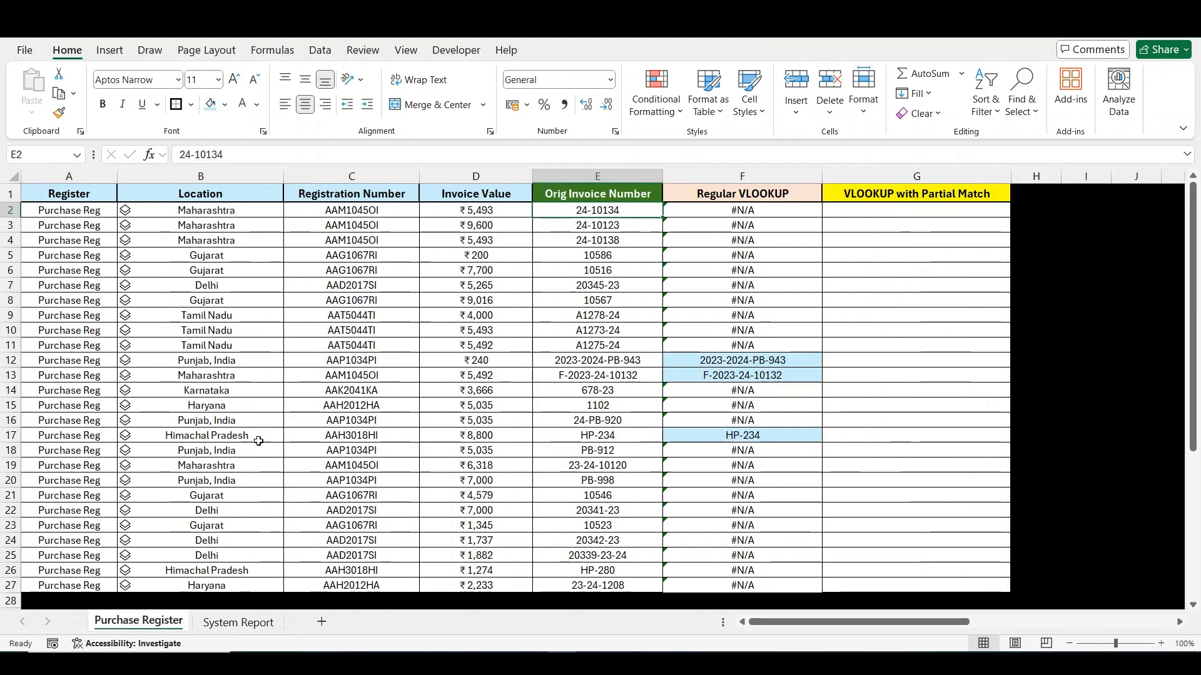
key("shift+space")
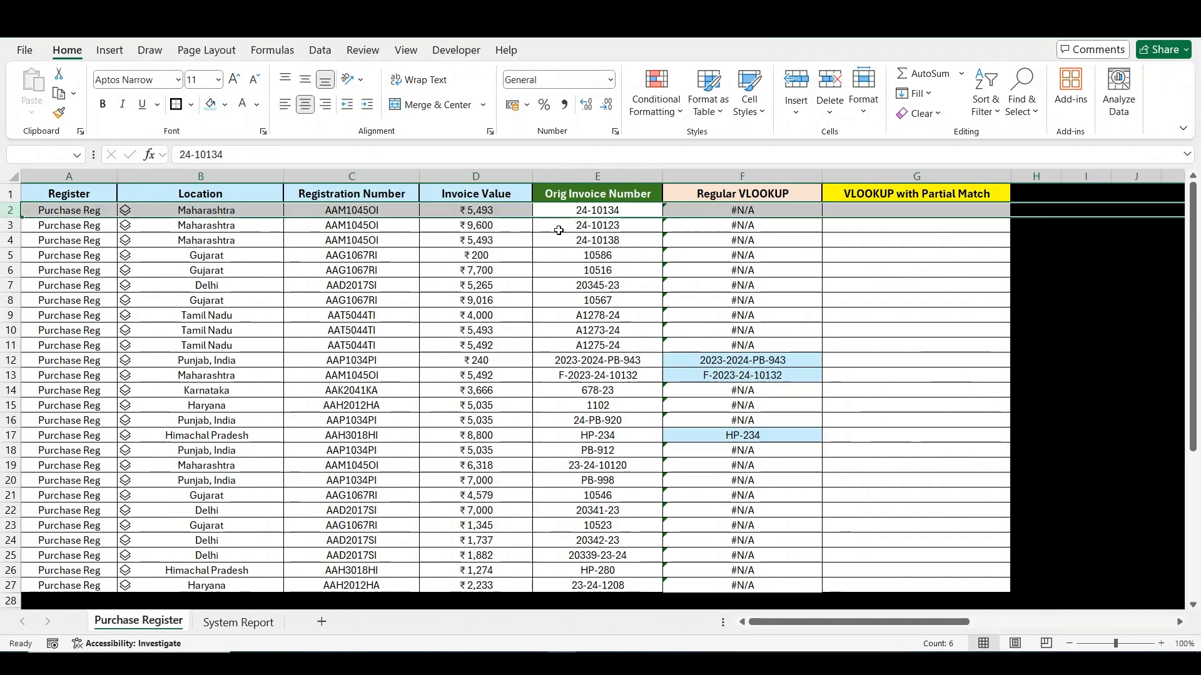
- Copy invoice number A1278-24 from E9 of Purchase Register and search for it on System Report
left_click(597, 231)
left_click(597, 314)
key("ctrl+c")
left_click(241, 622)
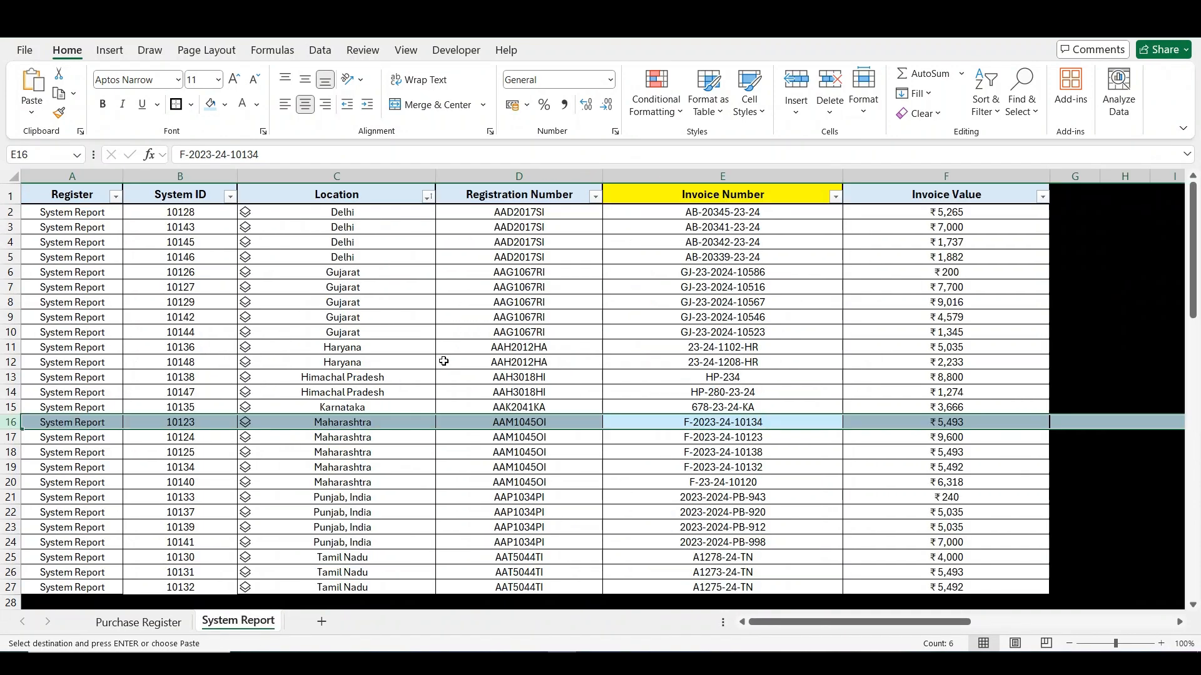
left_click(443, 363)
key("ctrl+f")
key("ctrl+v")
key("Return")
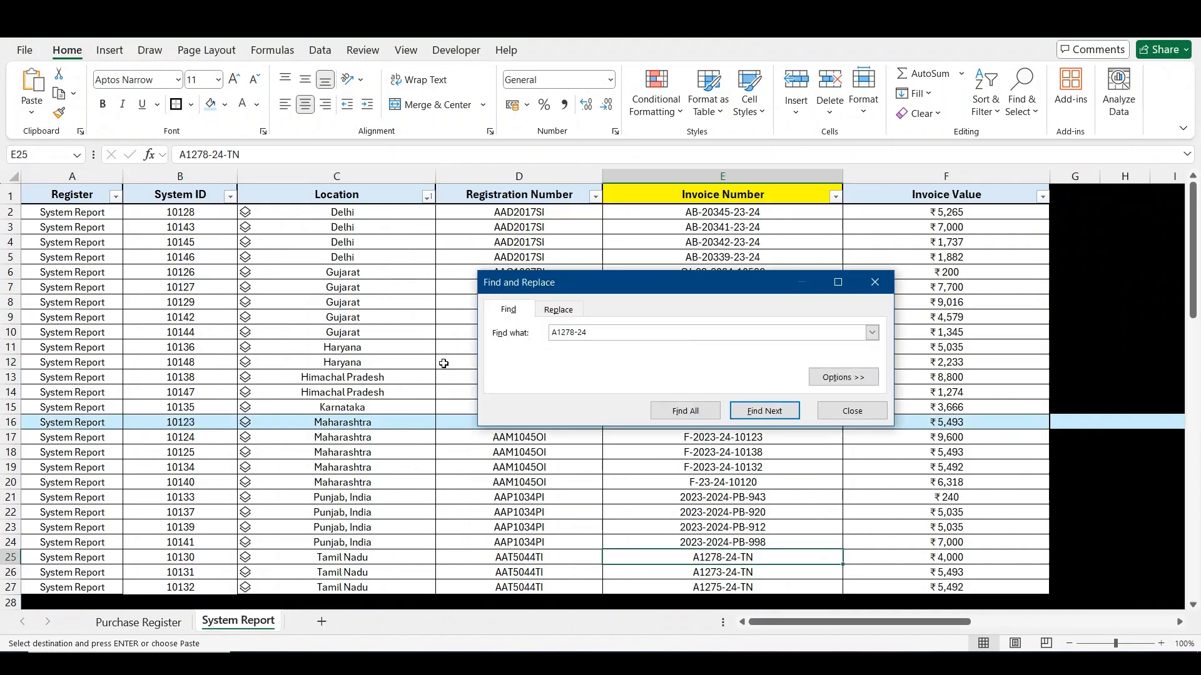
- Fill row 25 of System Report with light blue and return to the corresponding row 9 on Purchase Register
key("Escape")
key("shift+space")
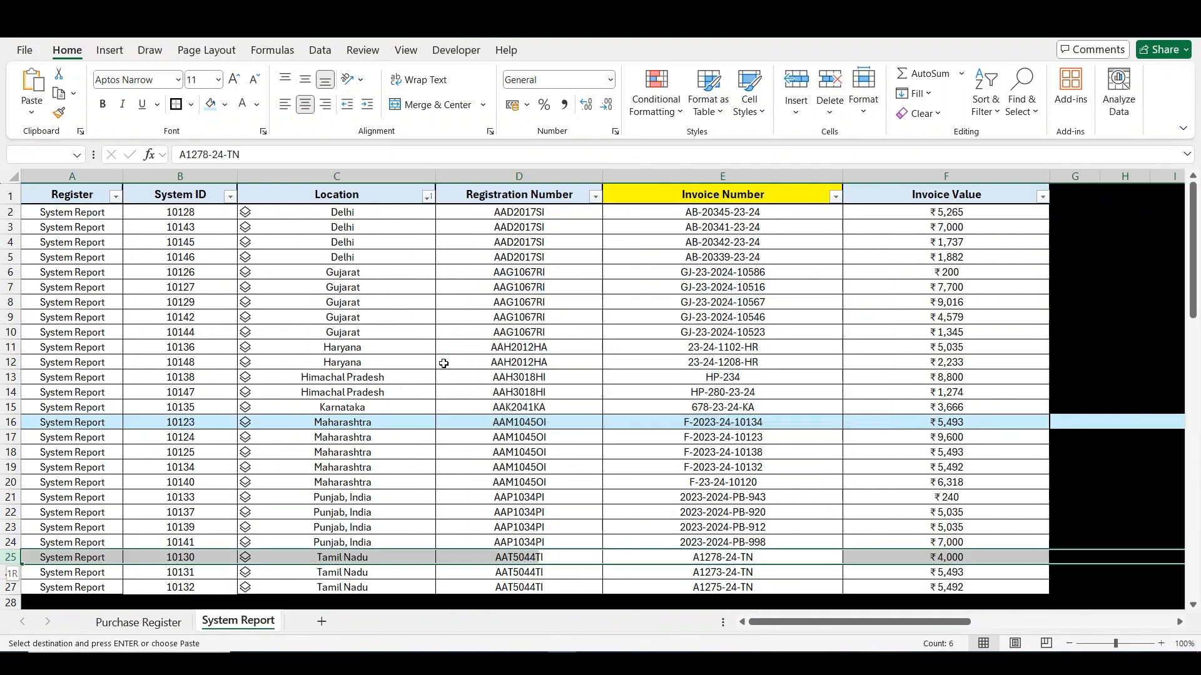
left_click(214, 107)
left_click(138, 622)
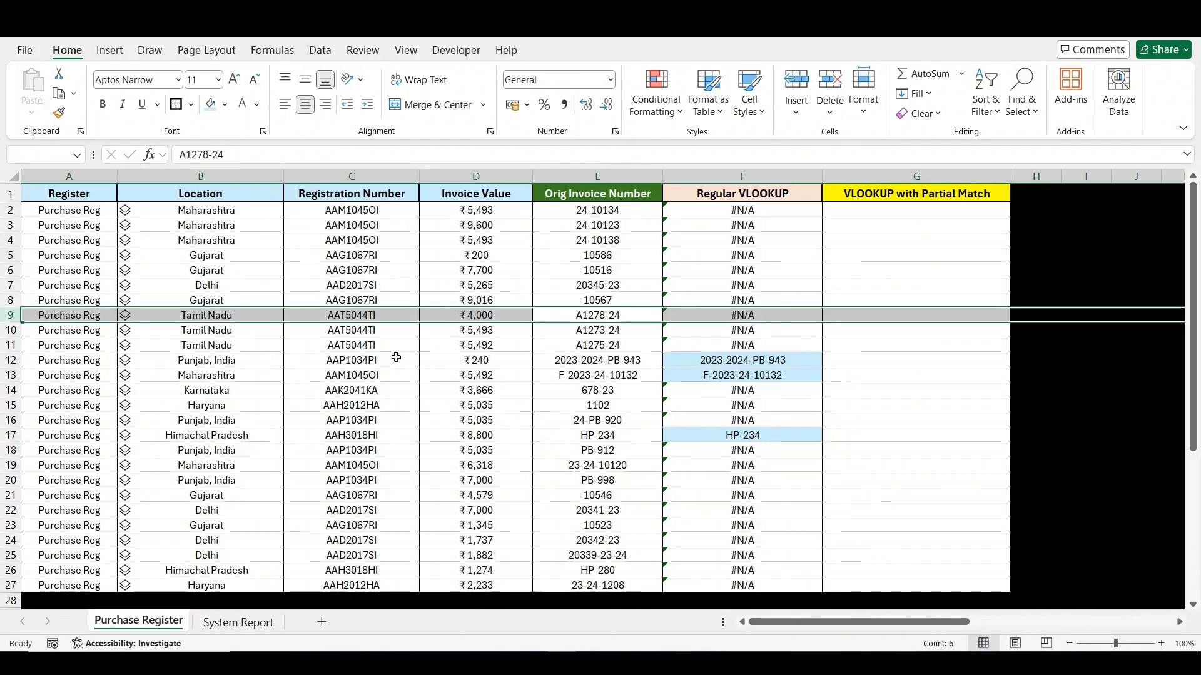
- Try a light blue fill on row 9 of Purchase Register, undo it, and check the highlighted rows on System Report
left_click(211, 105)
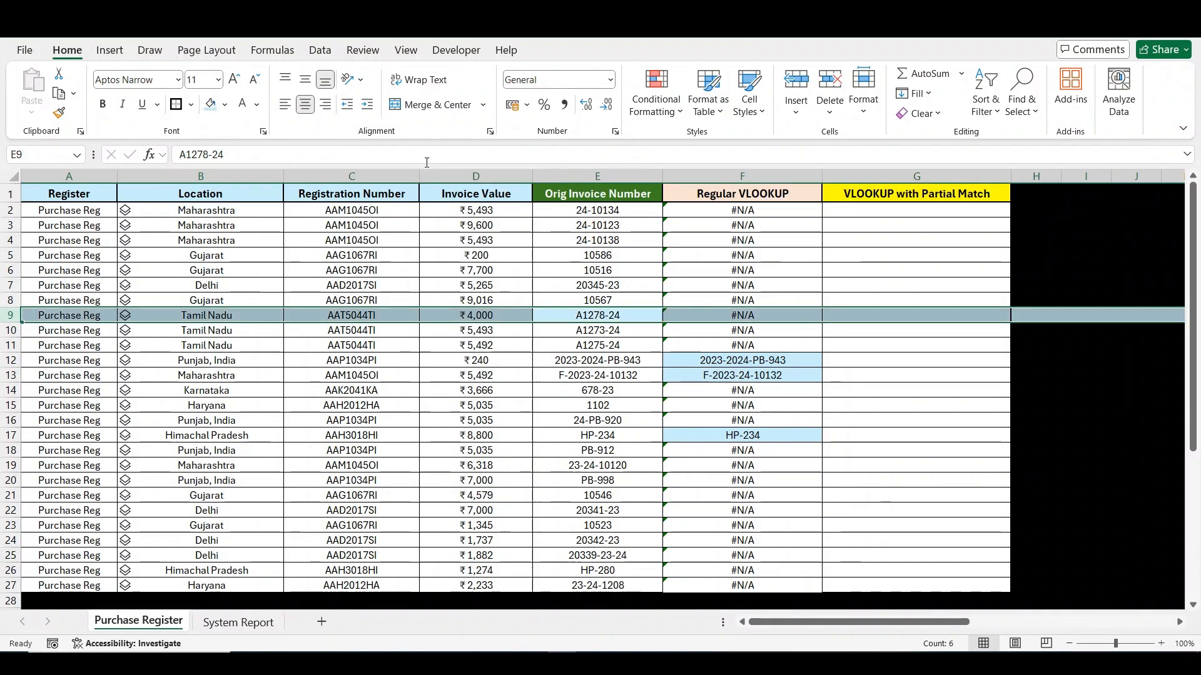
key("ctrl+z")
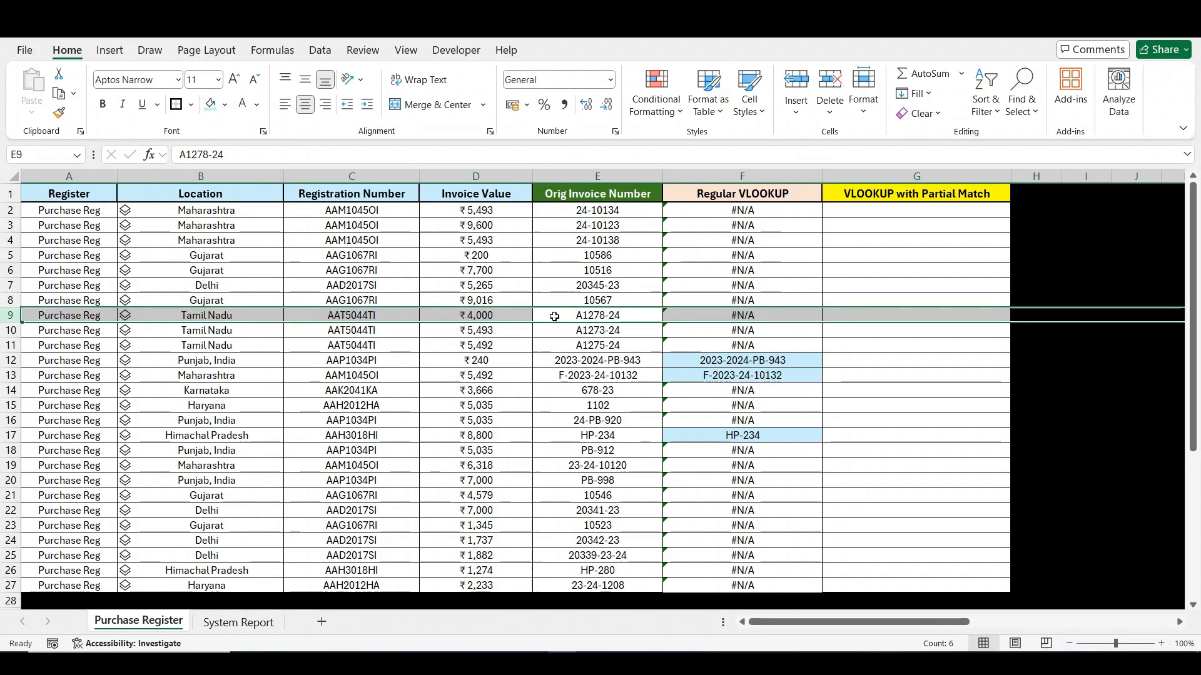
left_click(235, 623)
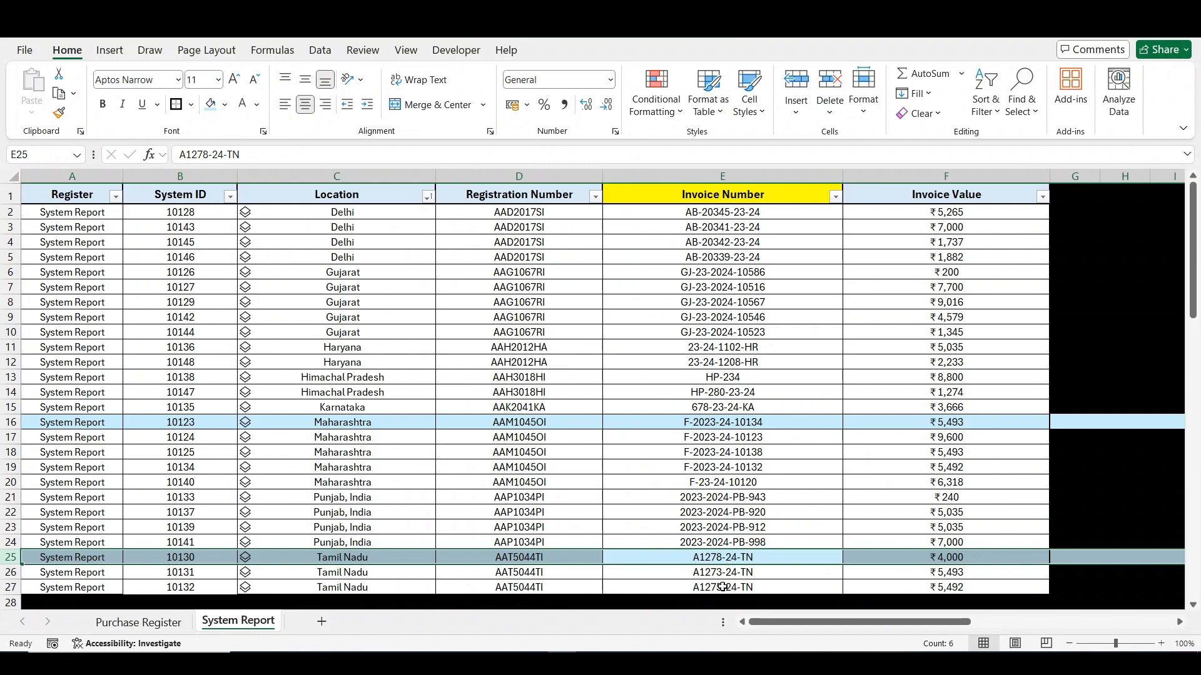
left_click(179, 627)
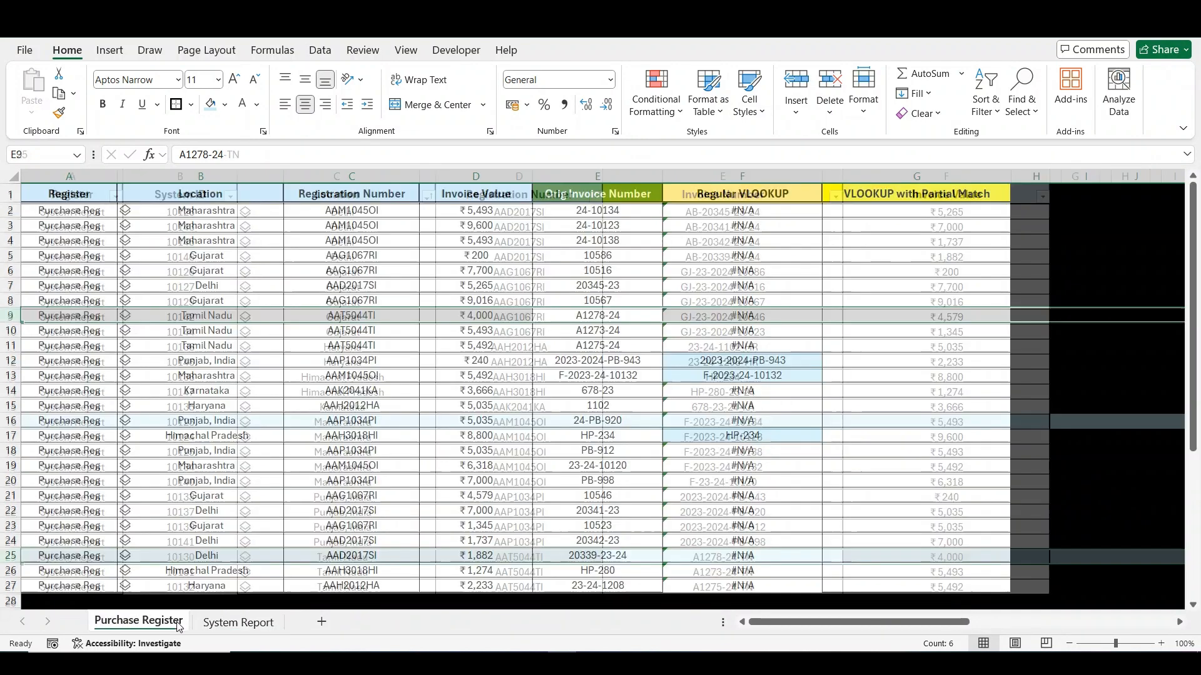
- Change the range_lookup argument of the regular VLOOKUP in F2 of Purchase Register to 1 for approximate match
left_click(742, 213)
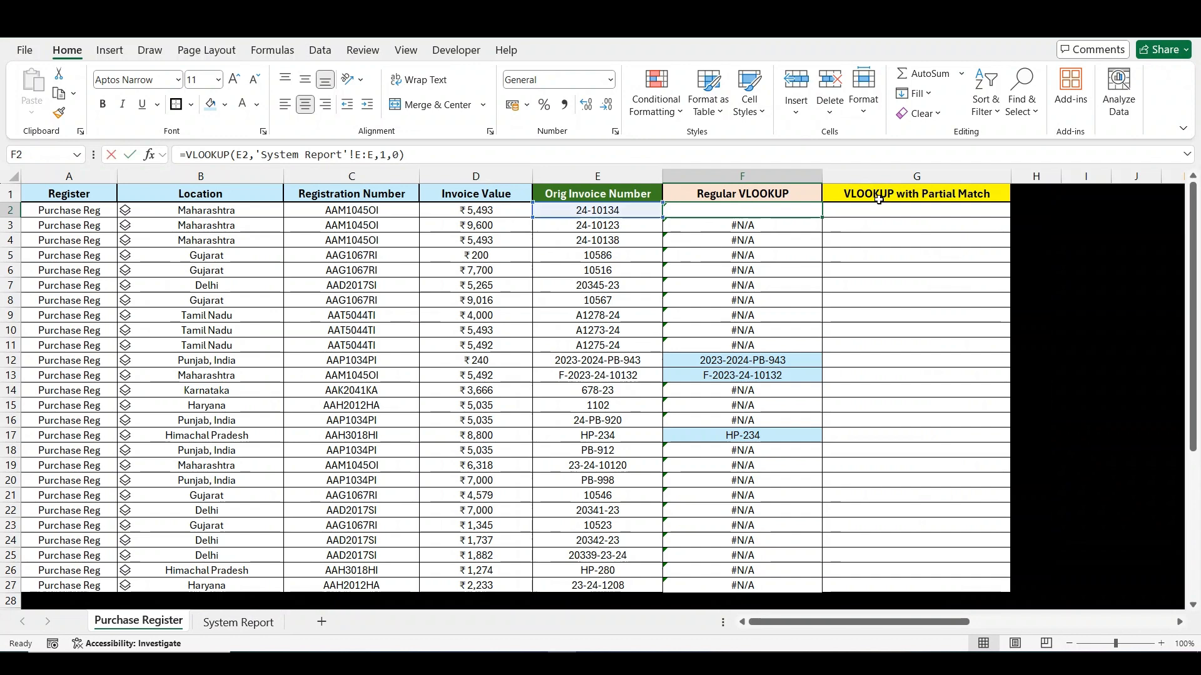
key("F2")
key("Left")
key("shift+Left")
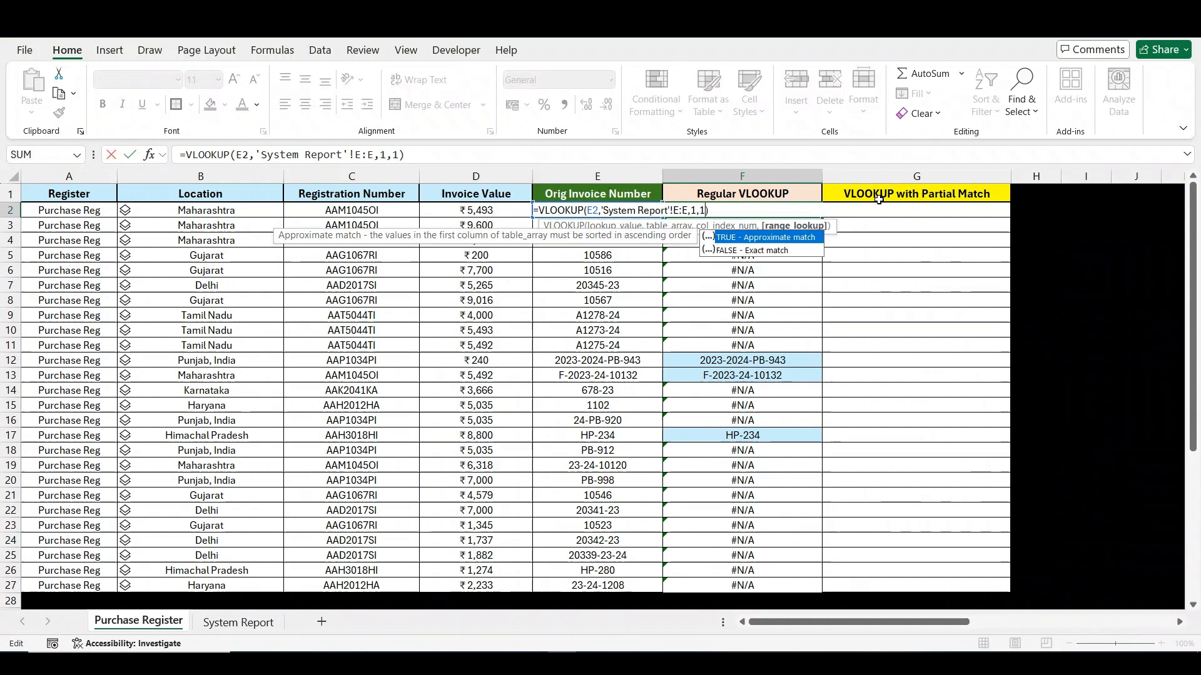
key("Return")
left_click(817, 212)
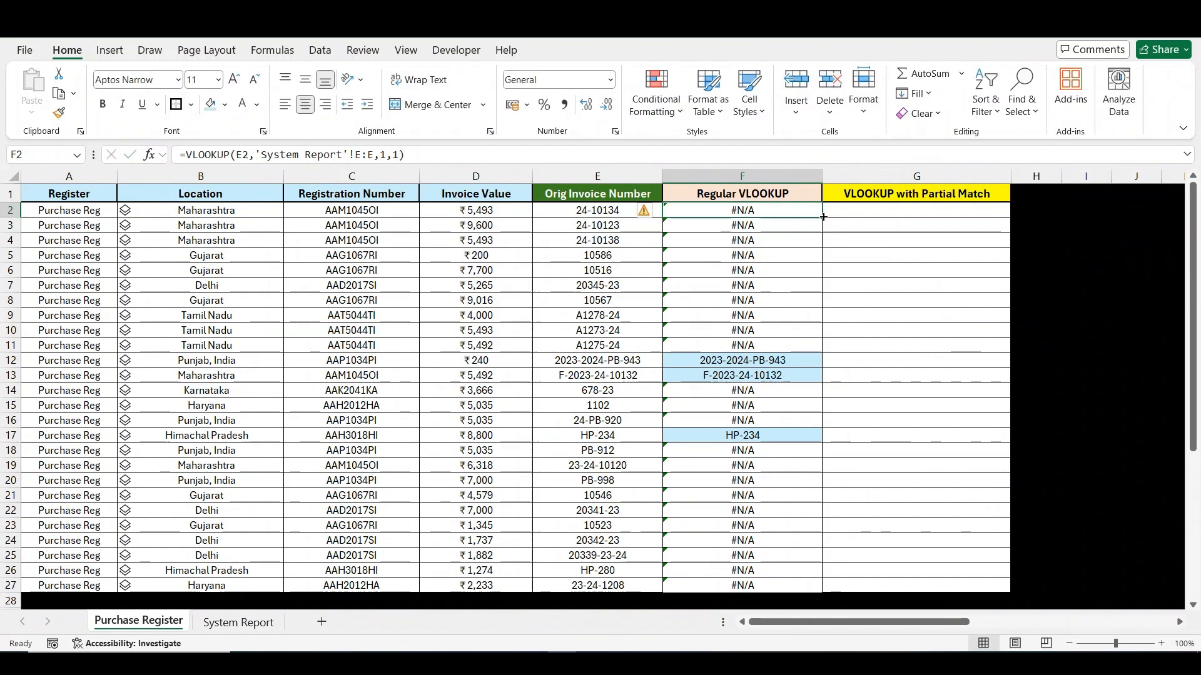
double_click(823, 217)
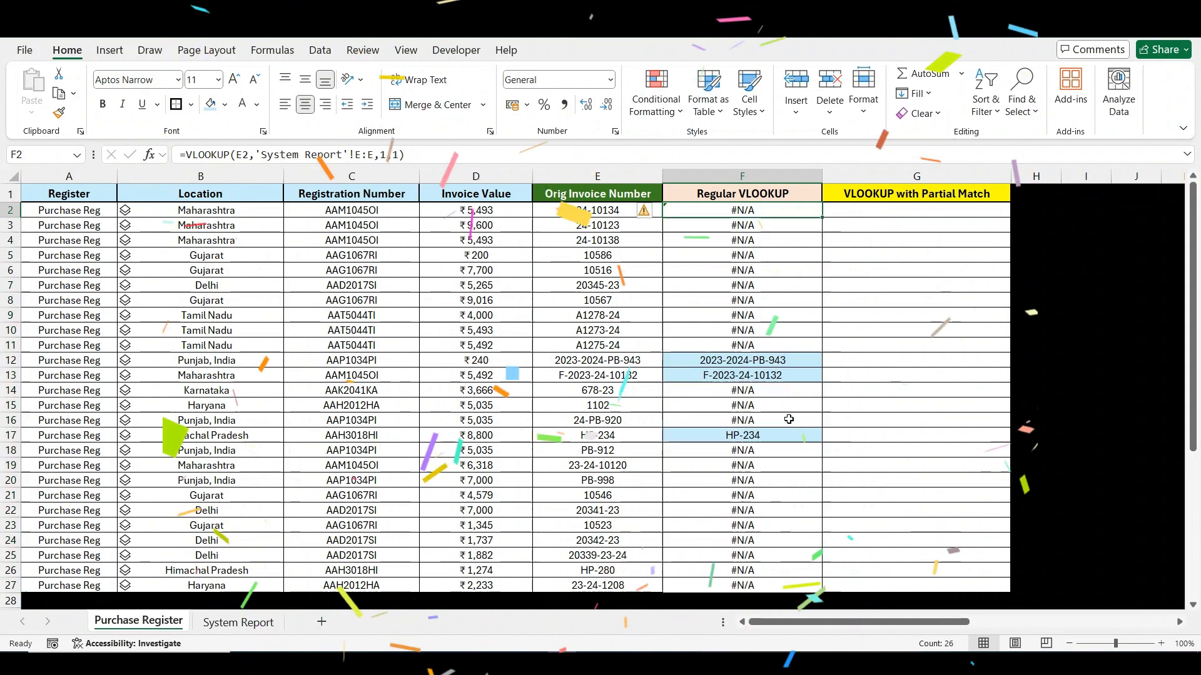
- Begin a VLOOKUP formula in G2 with the wildcard lookup value "*"&E2&"*"
left_click(843, 213)
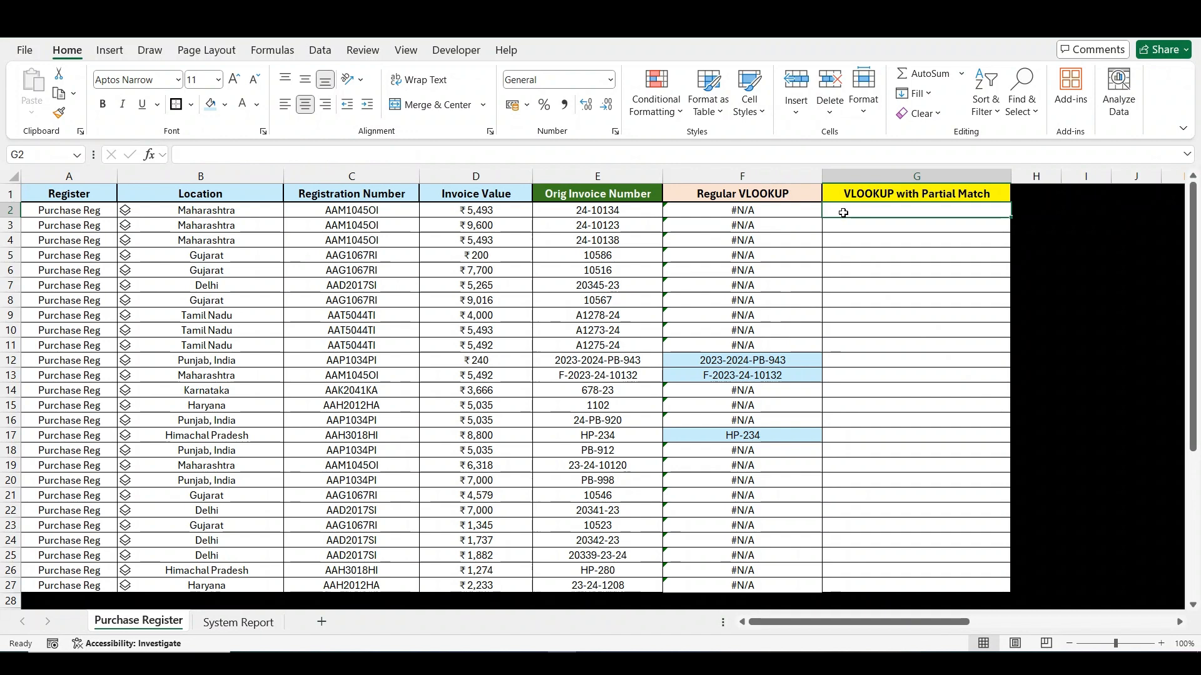
type("*")
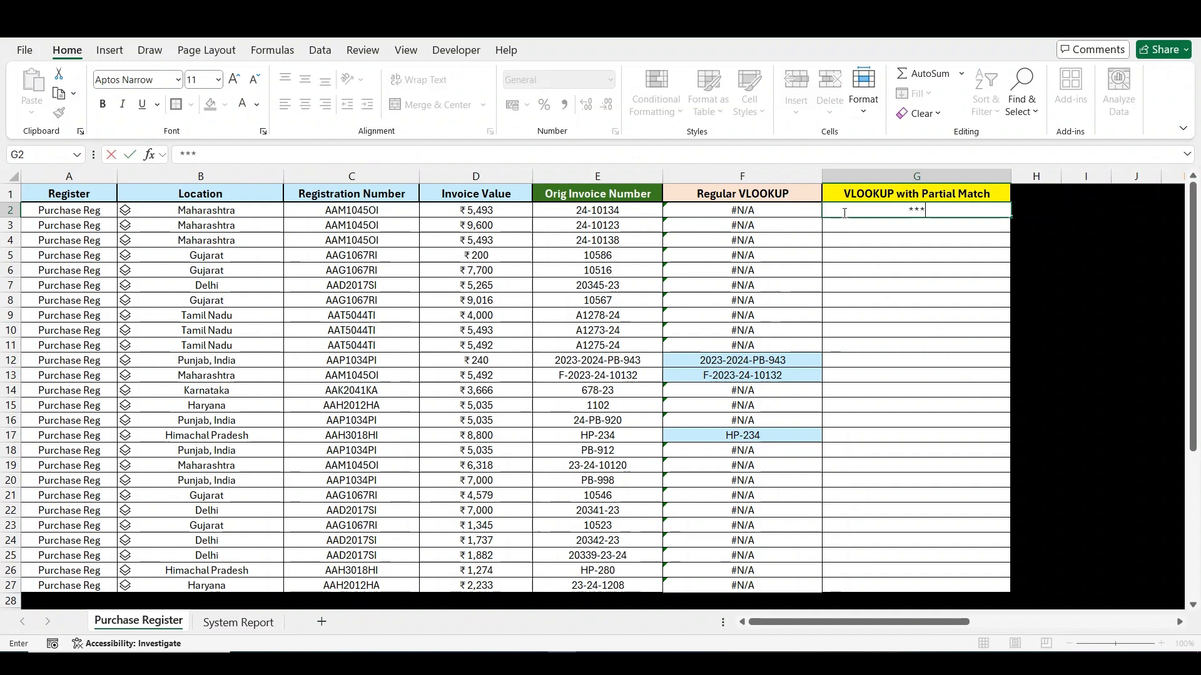
key("Escape")
type("=")
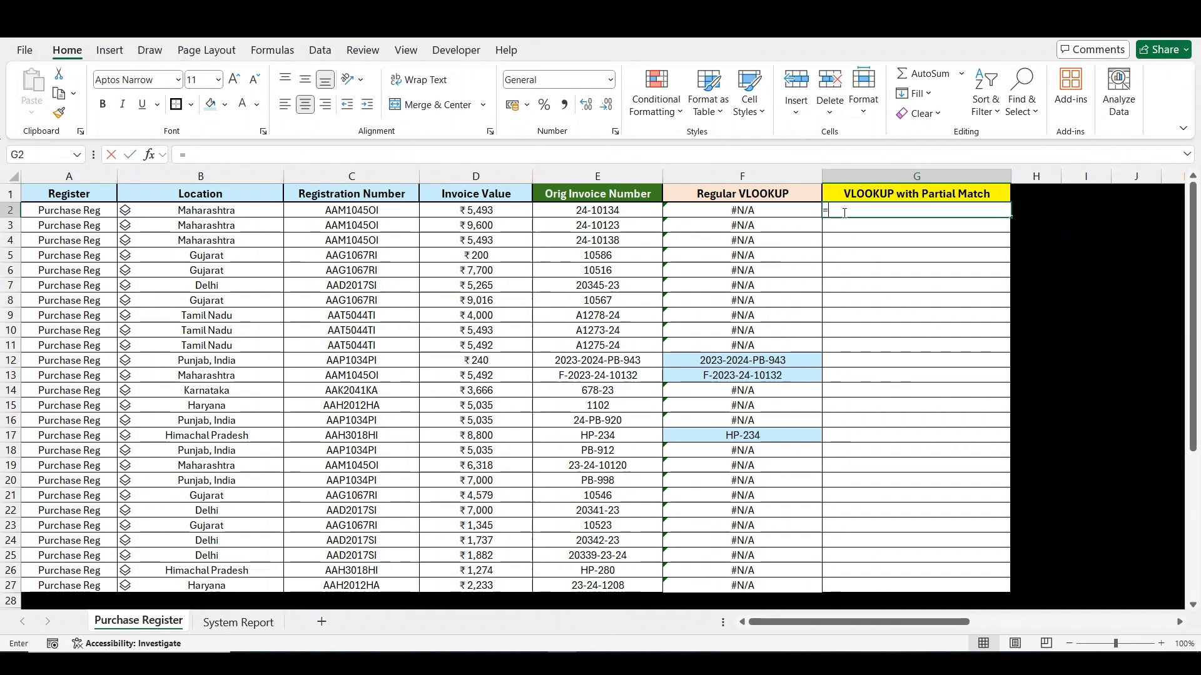
type("vlo")
key("Tab")
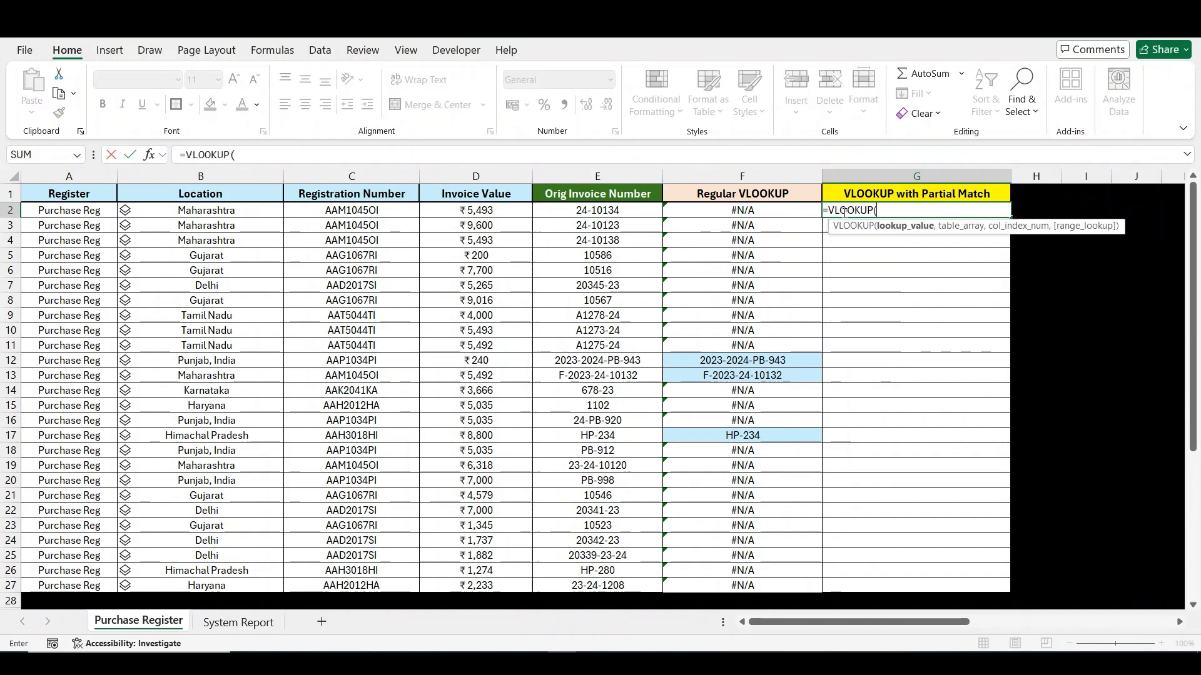
type("\"*\"")
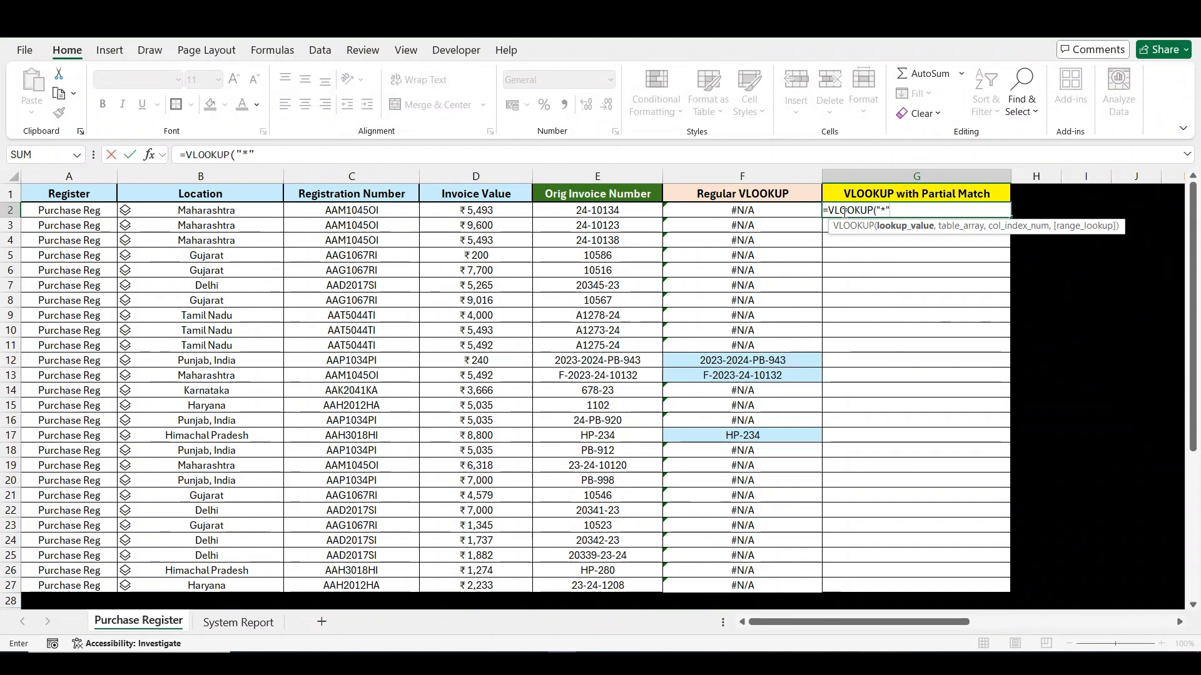
type("&")
key("Left")
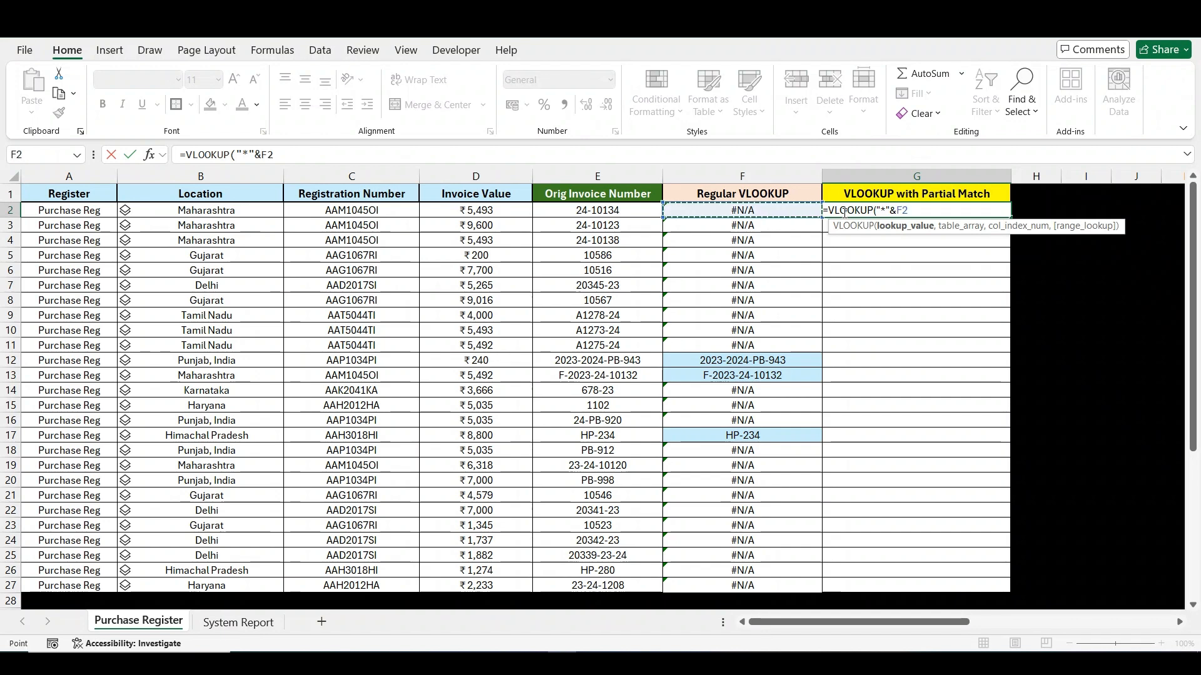
key("Left")
type("&\"")
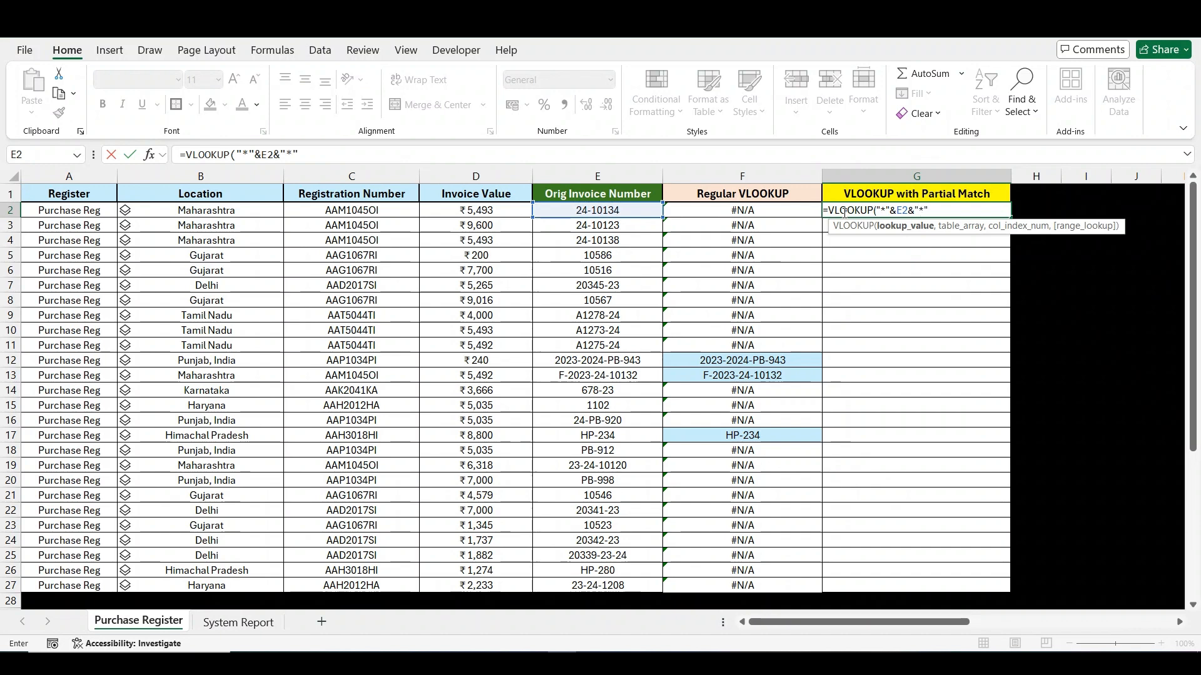
type("*\",")
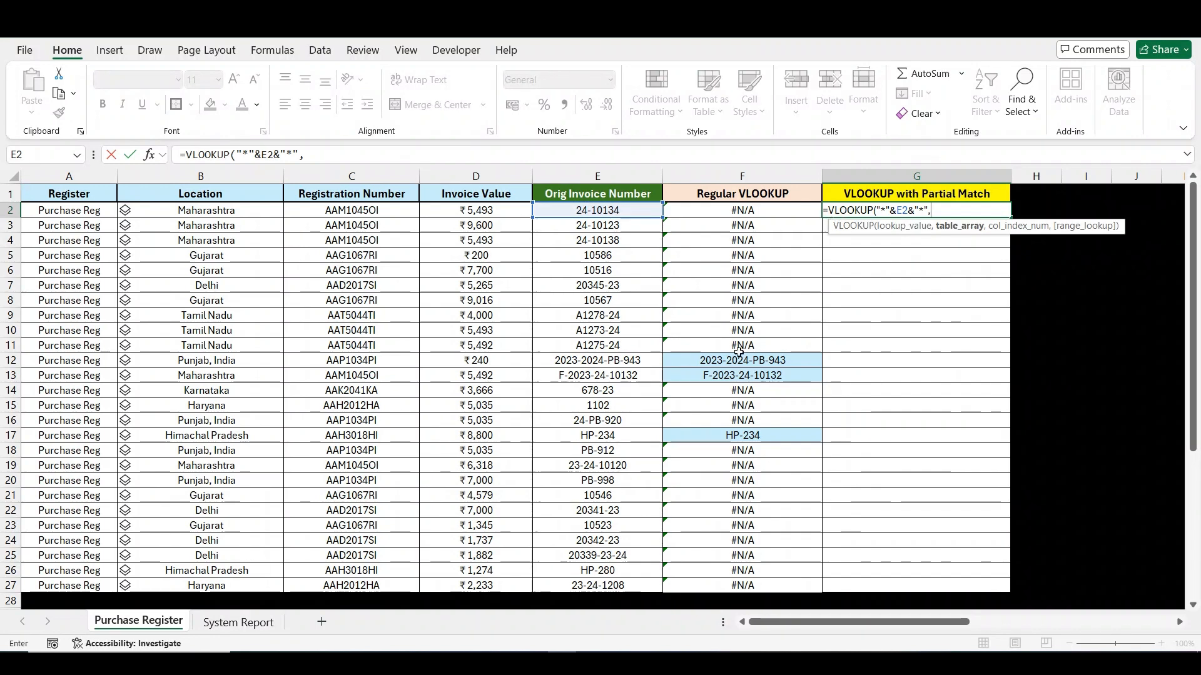
- Complete the G2 formula with table 'System Report'!E:E, column index 1 and exact match 0, and fill it down to G27
left_click(238, 623)
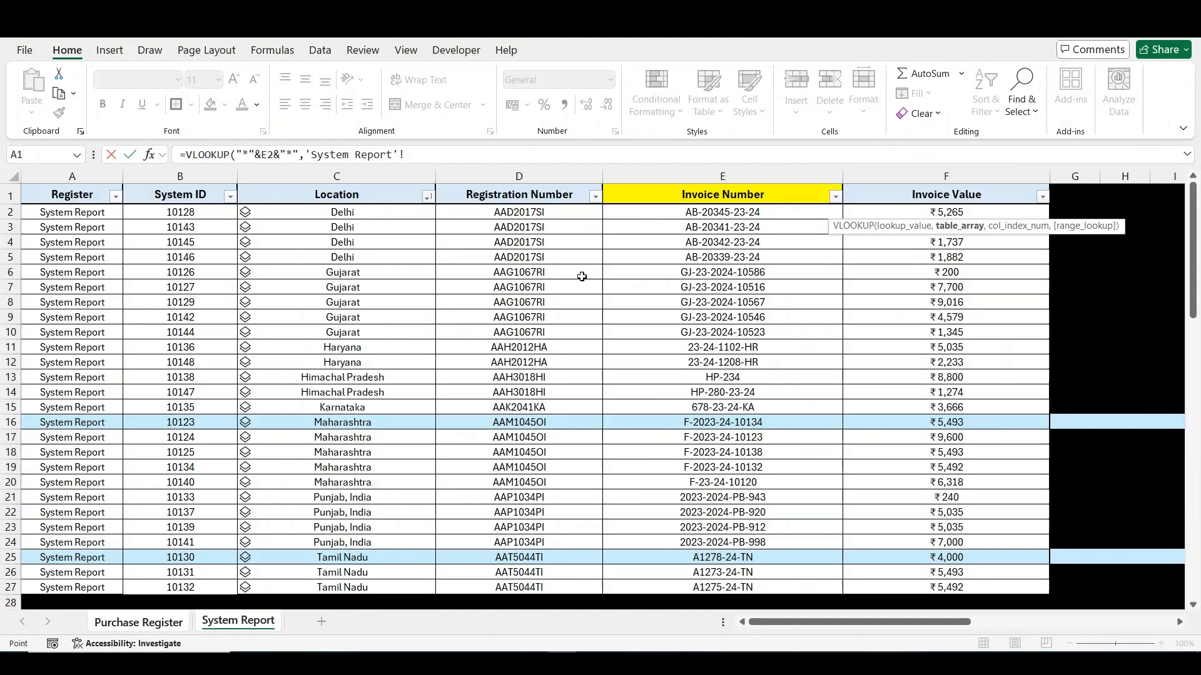
left_click(687, 176)
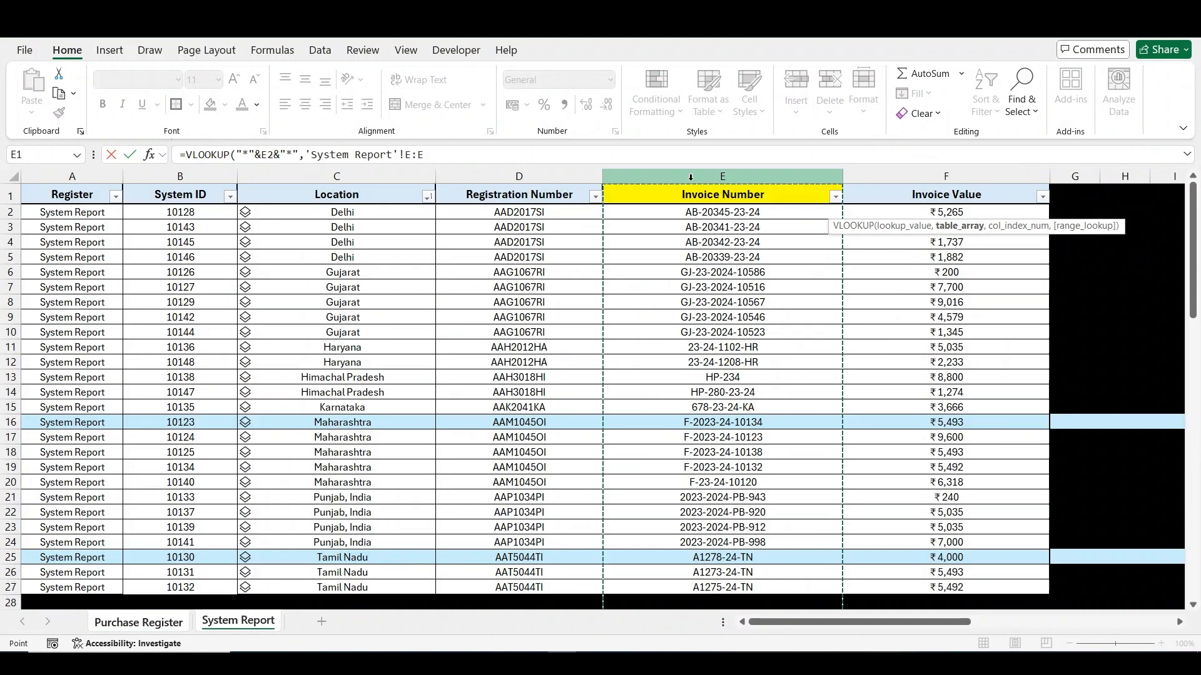
type(",")
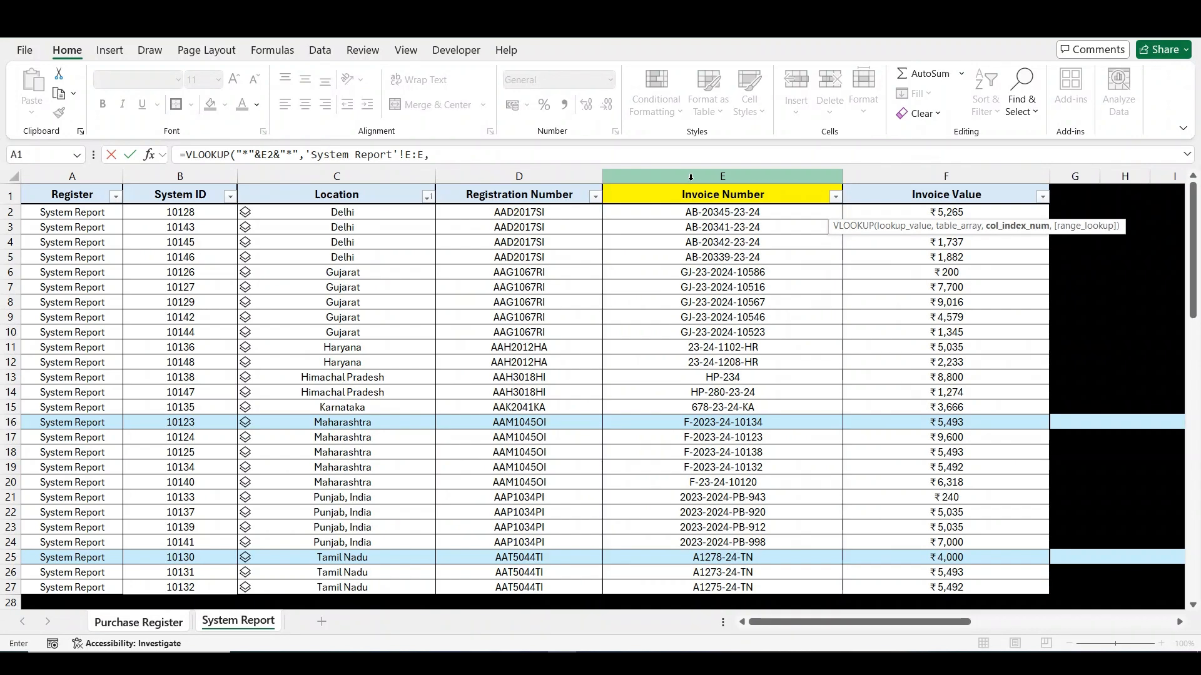
type("1,0)")
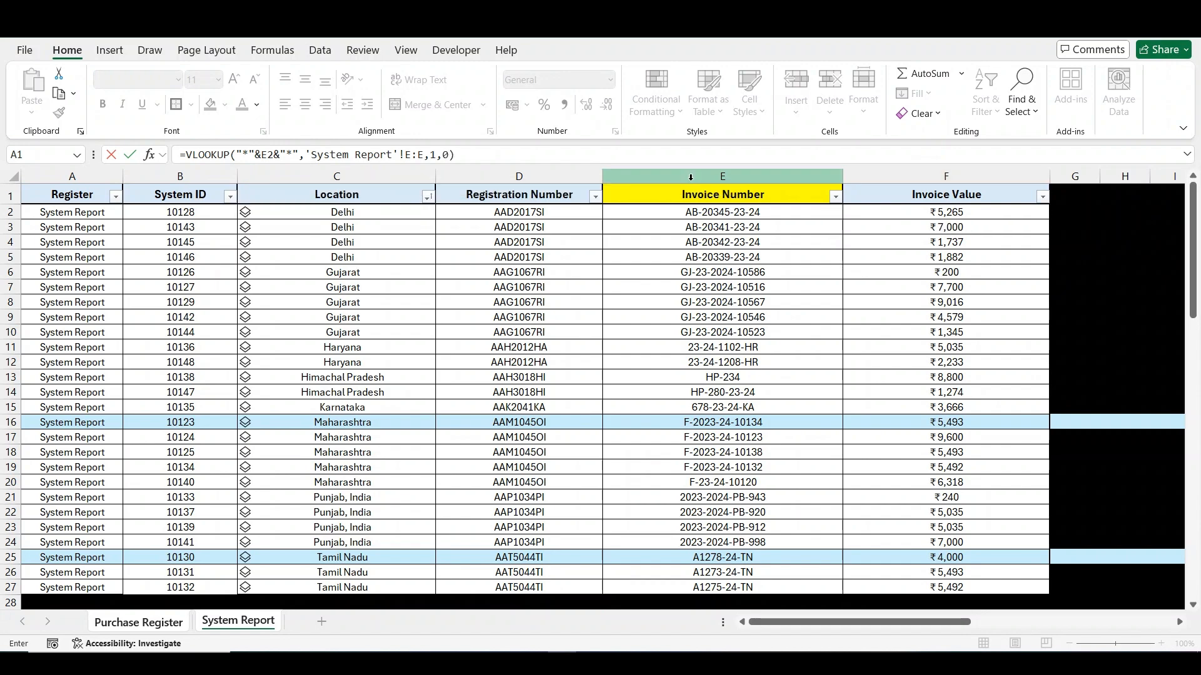
key("Return")
left_click(970, 215)
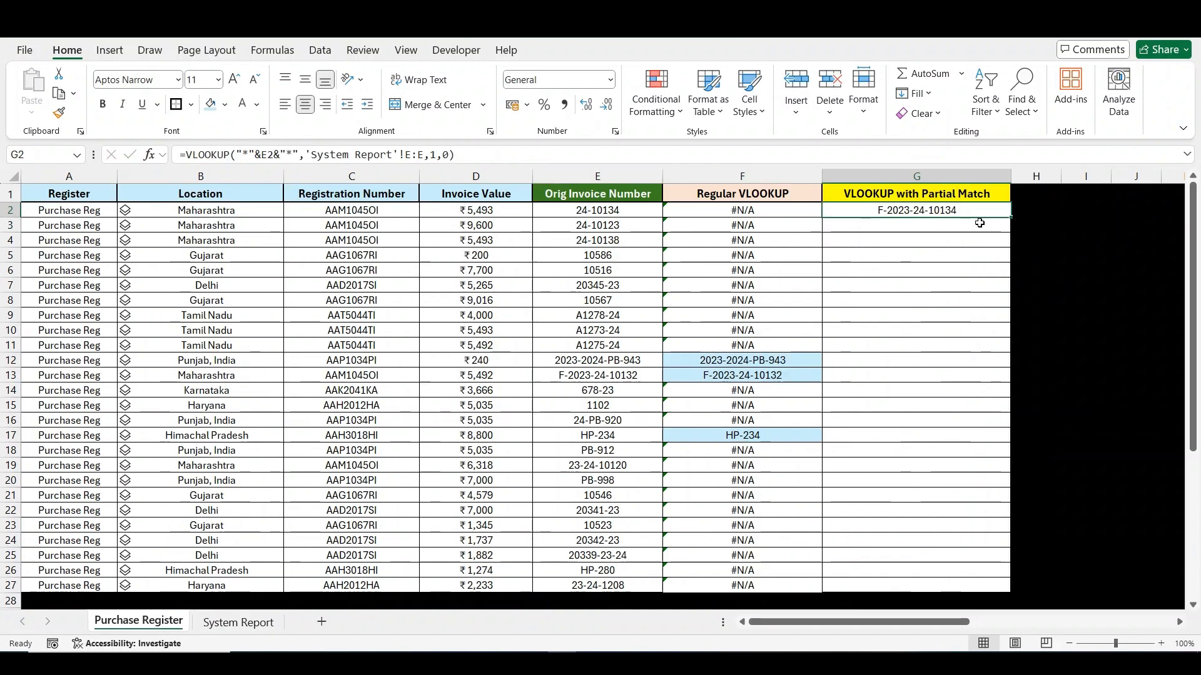
double_click(1012, 218)
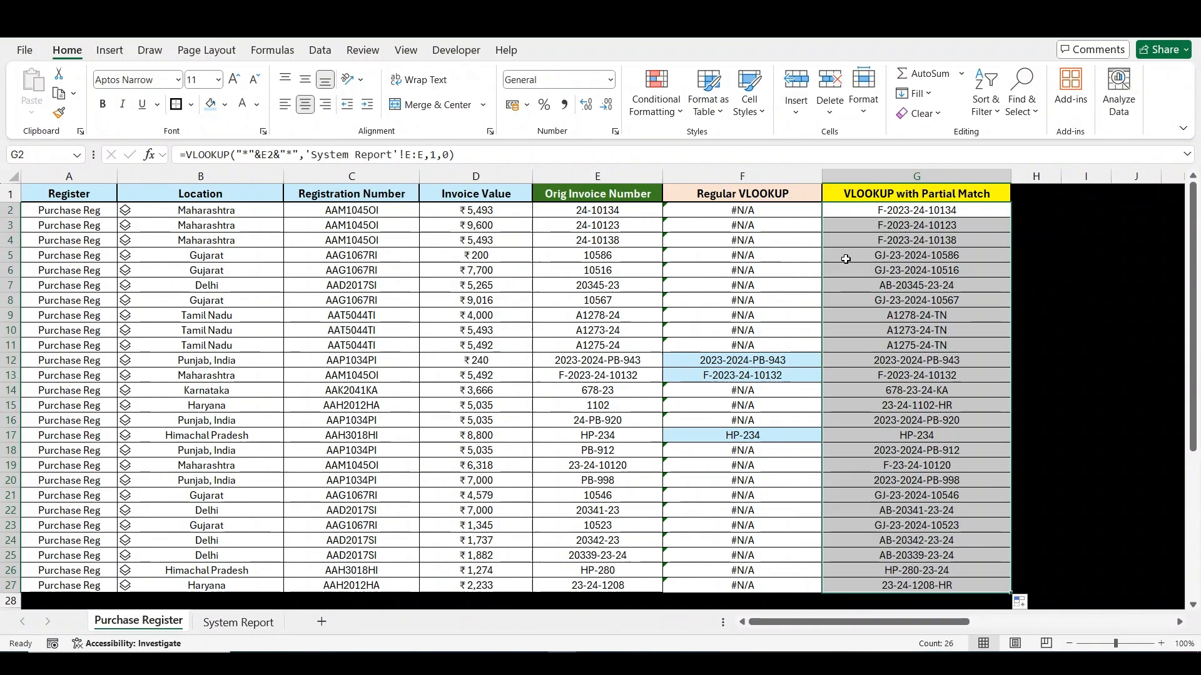
- Make column G, VLOOKUP with Partial Match, bold
left_click(898, 177)
left_click(898, 209)
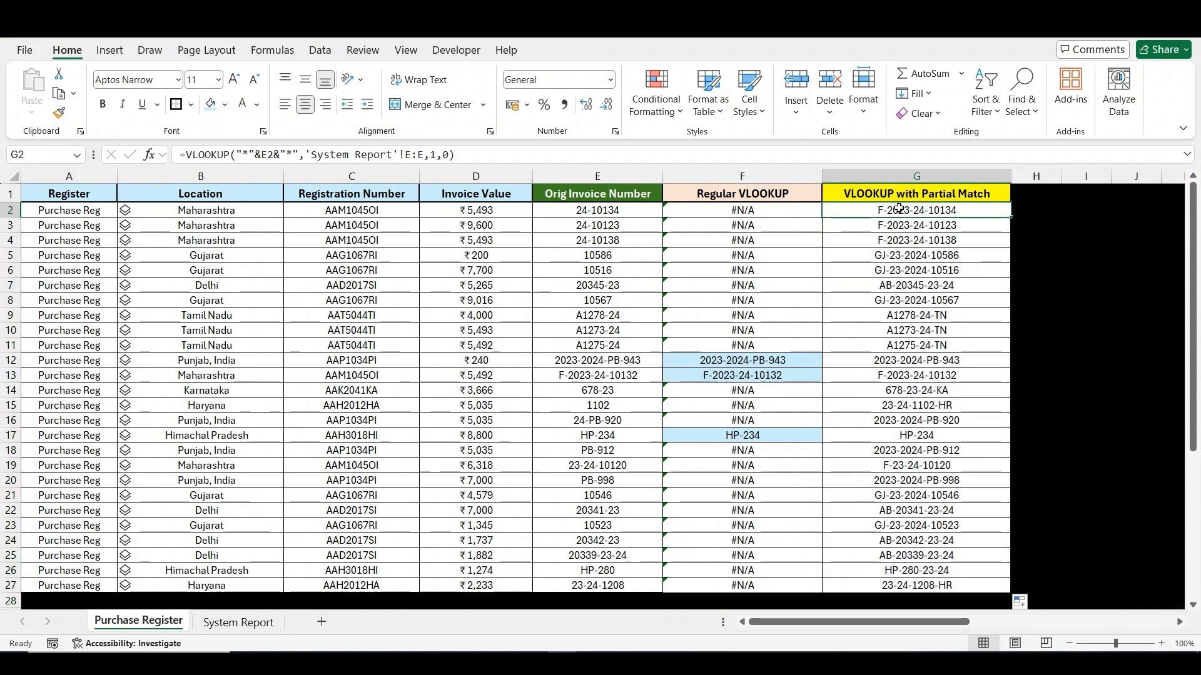
key("ctrl+space")
key("ctrl+b")
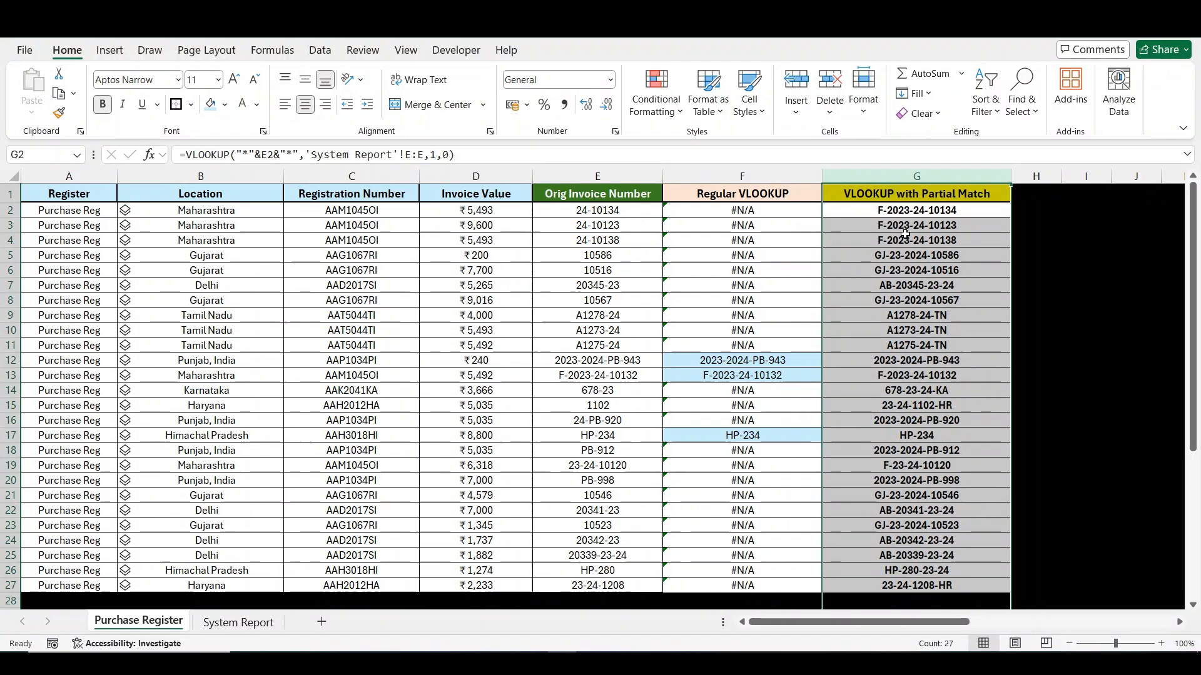
left_click(932, 255)
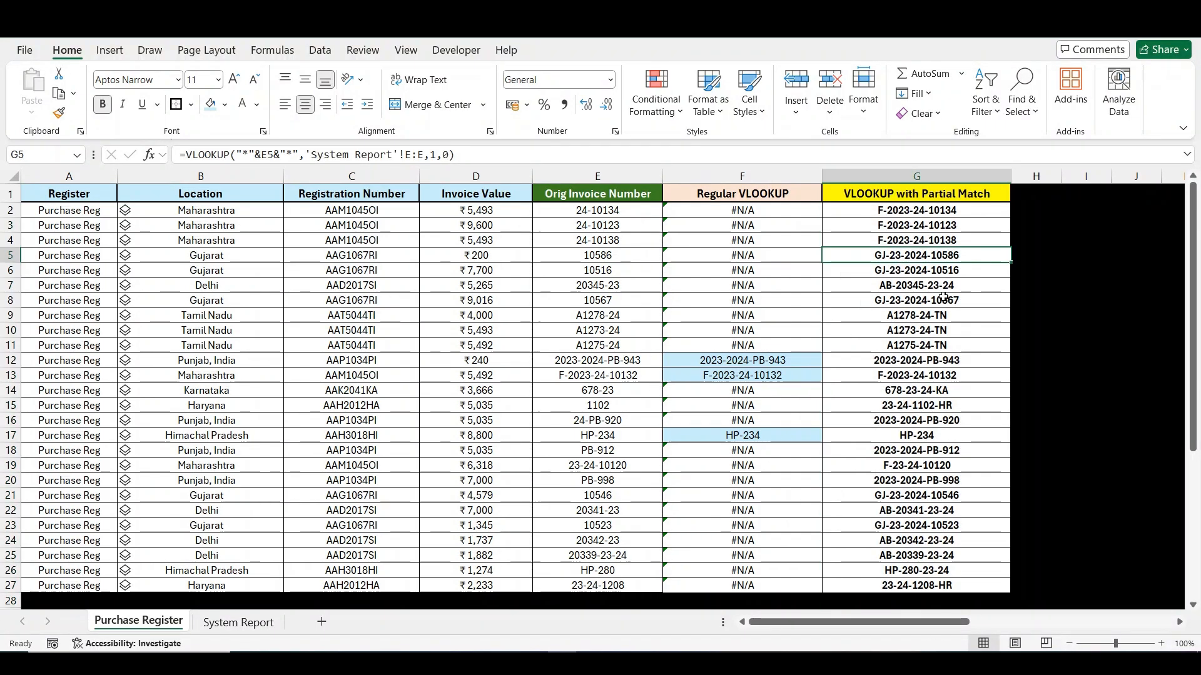
- Hide column F, Regular VLOOKUP, on the Purchase Register sheet
left_click(1162, 643)
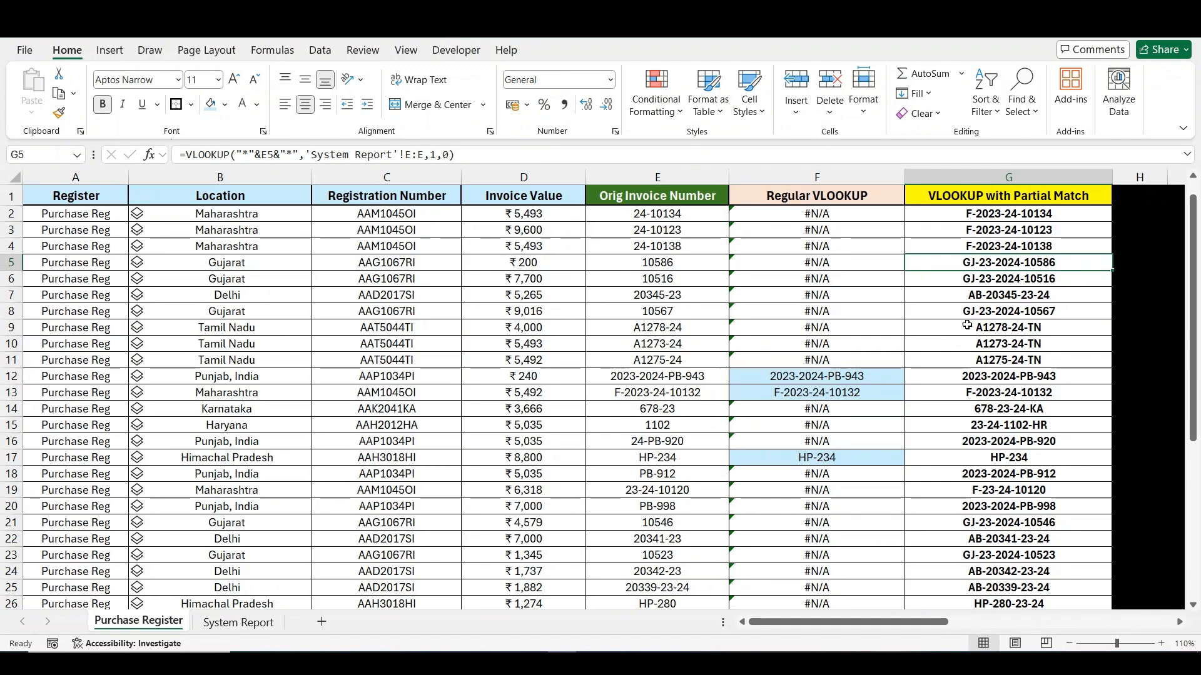
left_click(854, 386)
key("shift+space")
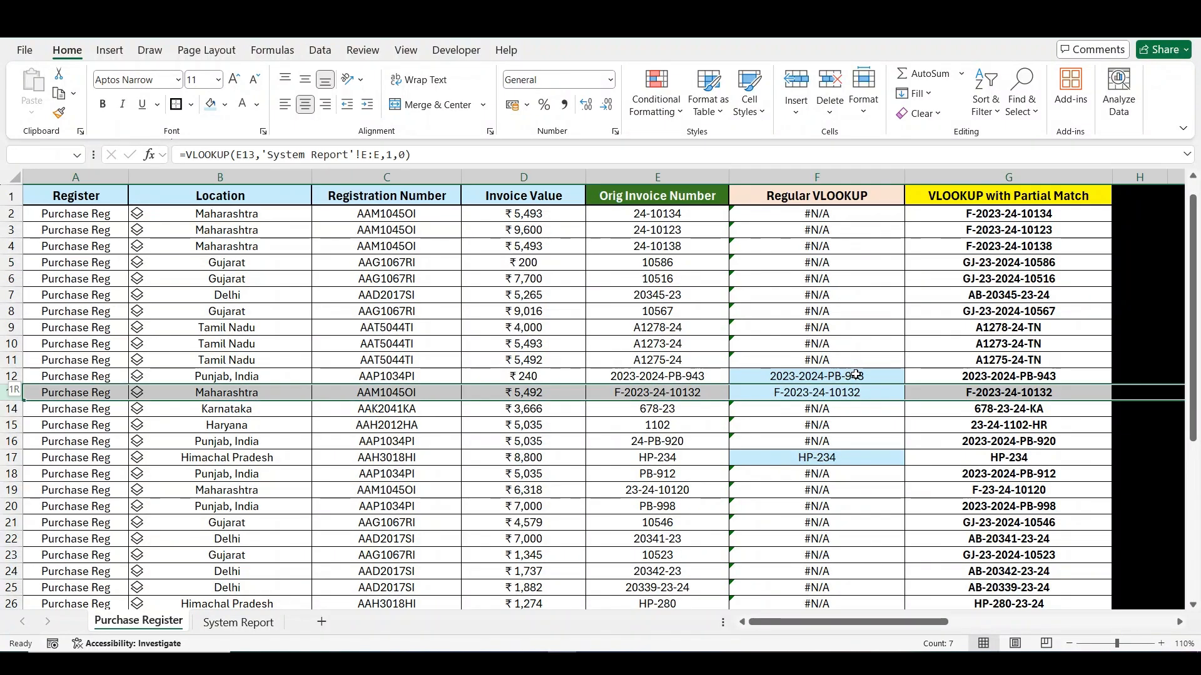
key("Up")
key("Up")
key("Up")
key("Up")
key("Up")
key("Up")
key("Up")
key("Up")
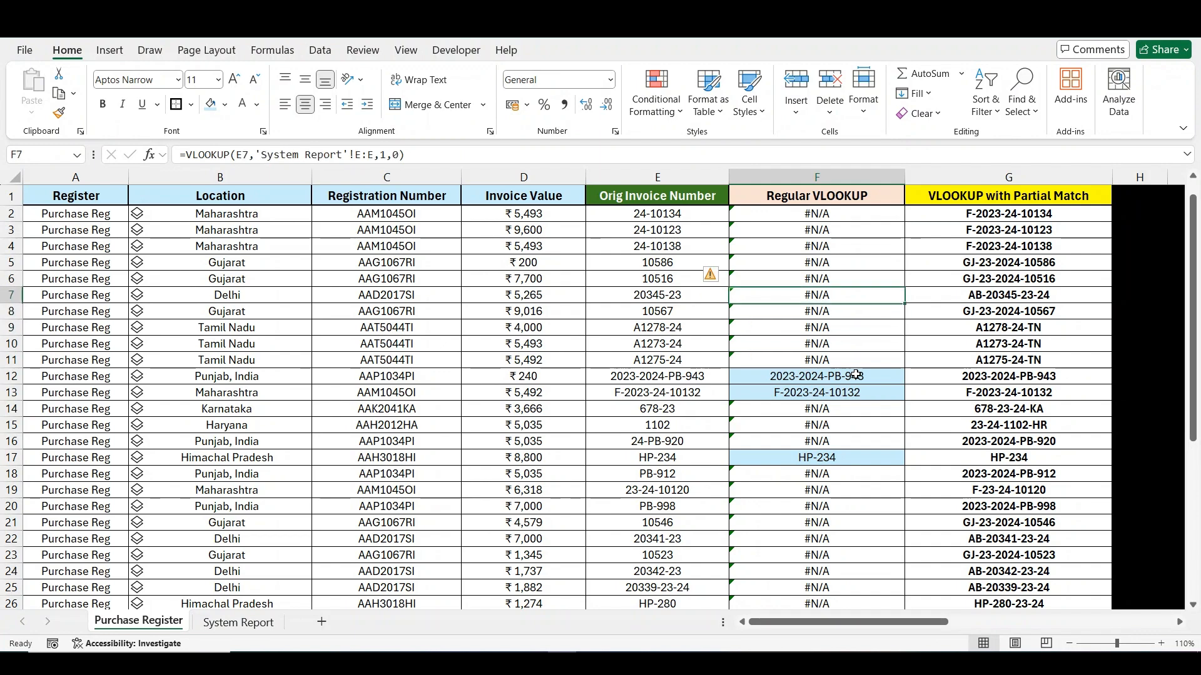
key("Up")
key("ctrl+space")
key("ctrl+0")
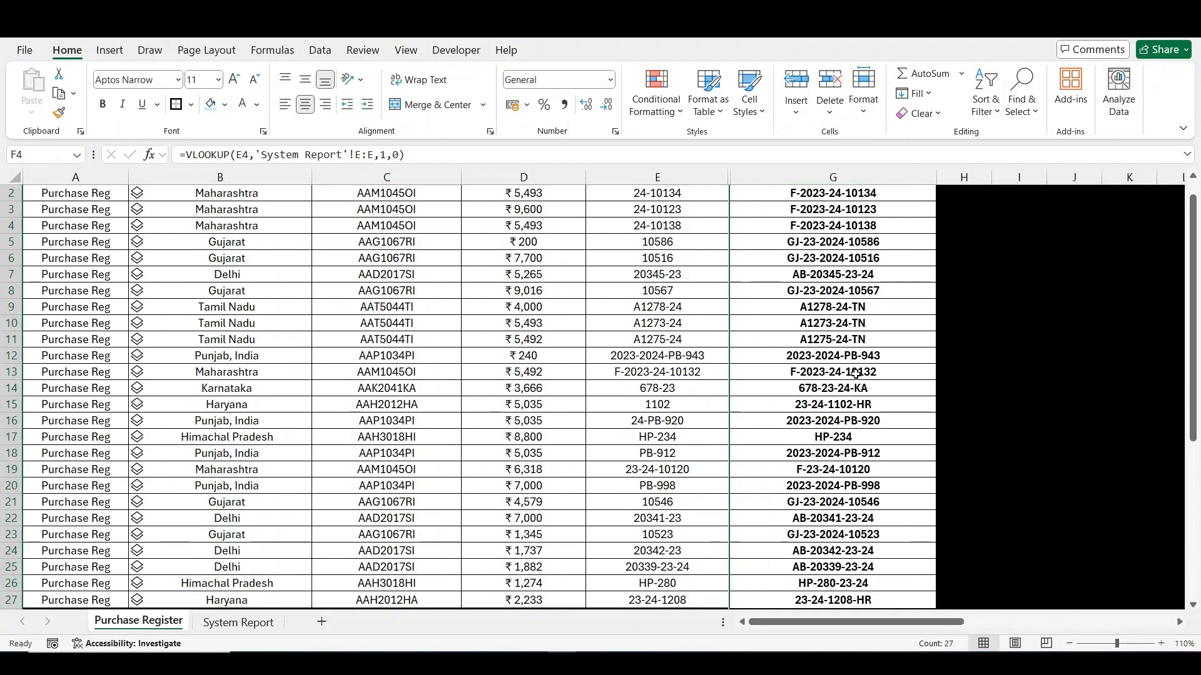
- Compare original invoice numbers with their partial-match results by highlighting rows 2, 5, 7, 9 and 12 in turn
key("Up")
key("Up")
key("Up")
key("Left")
key("Down")
key("shift+space")
key("Down")
key("Down")
key("Down")
key("shift+space")
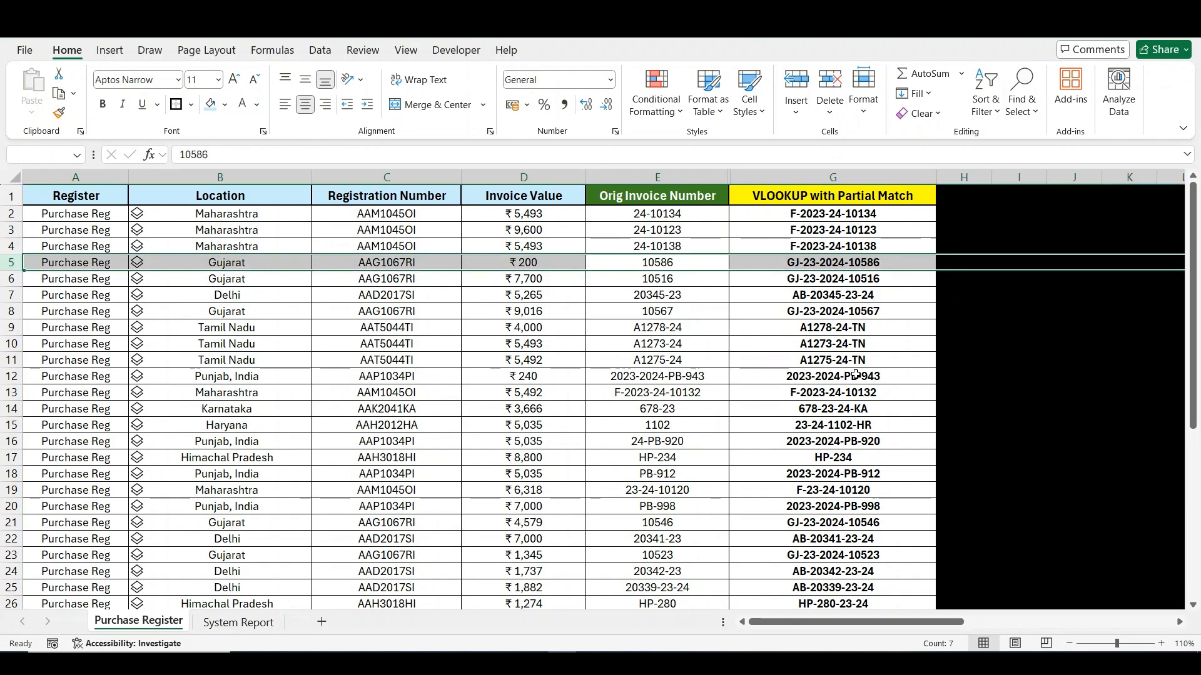
key("Down")
key("Down")
key("shift+space")
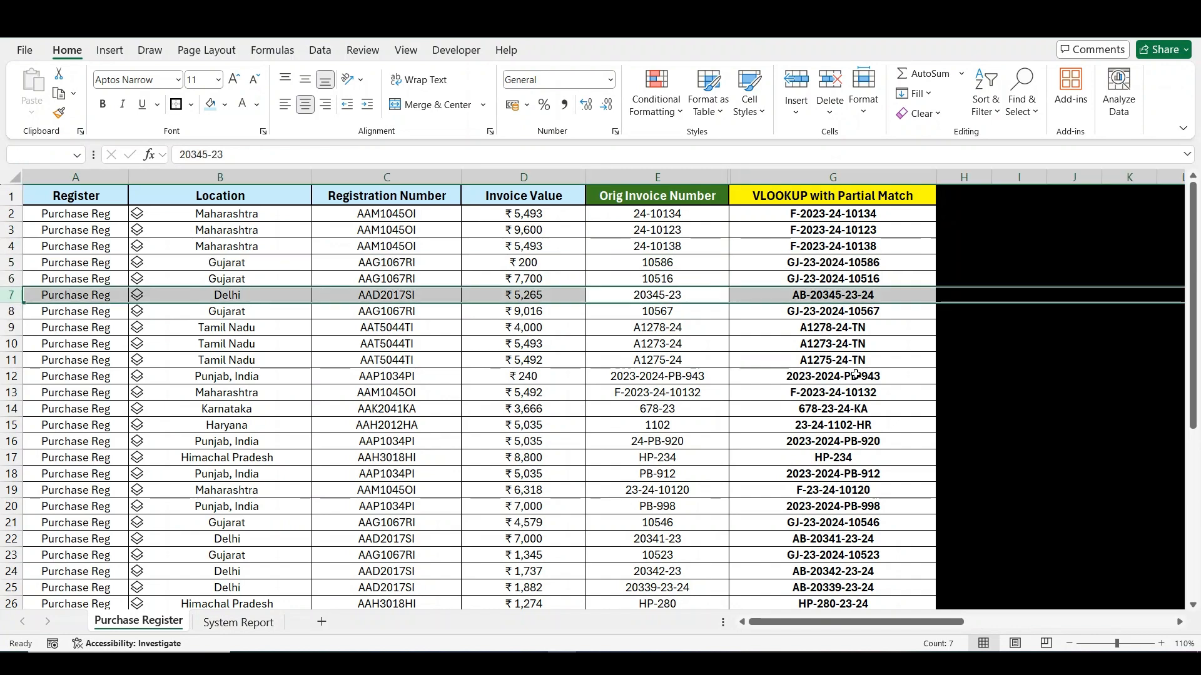
key("Down")
key("Down")
key("shift+space")
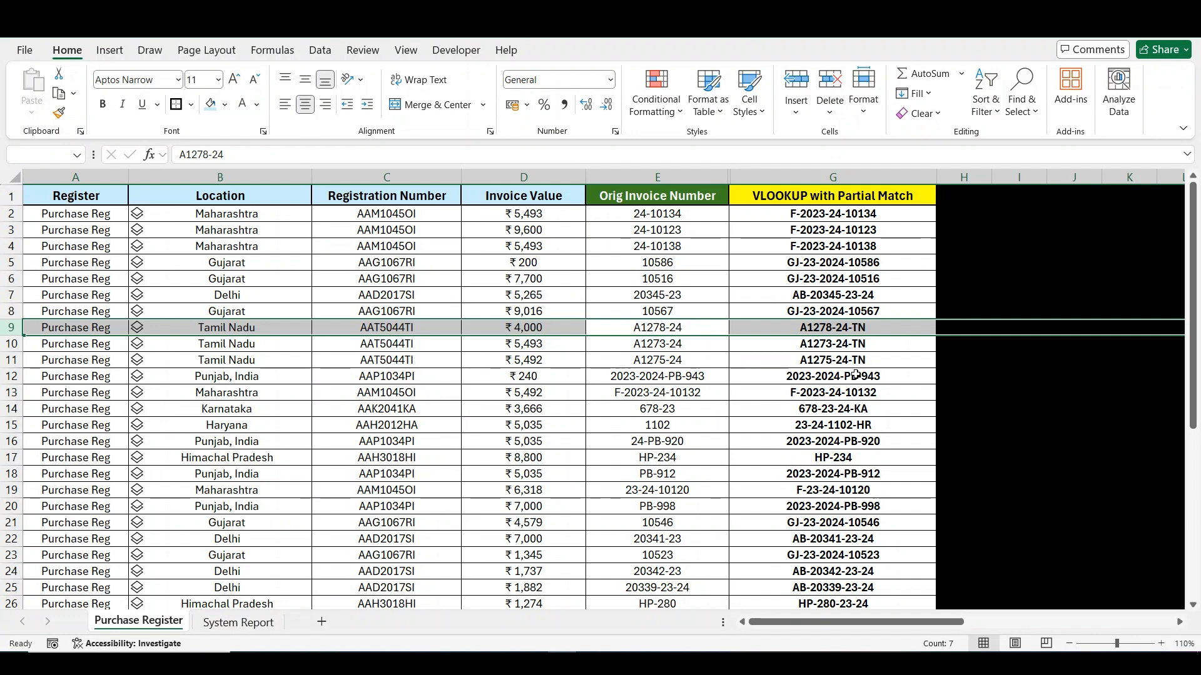
key("Down")
key("Down")
key("Down")
key("shift+space")
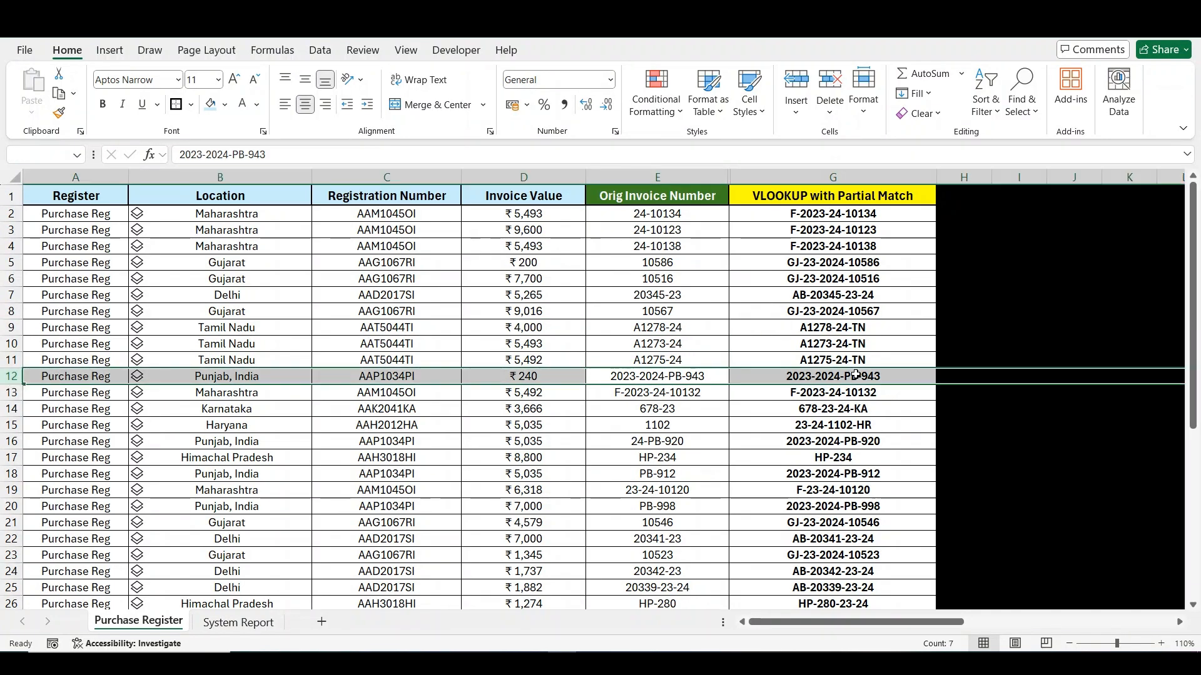
- Continue comparing invoice numbers with partial-match results from row 15 down to row 22, and return to E2
key("Down")
key("Down")
key("Down")
key("shift+space")
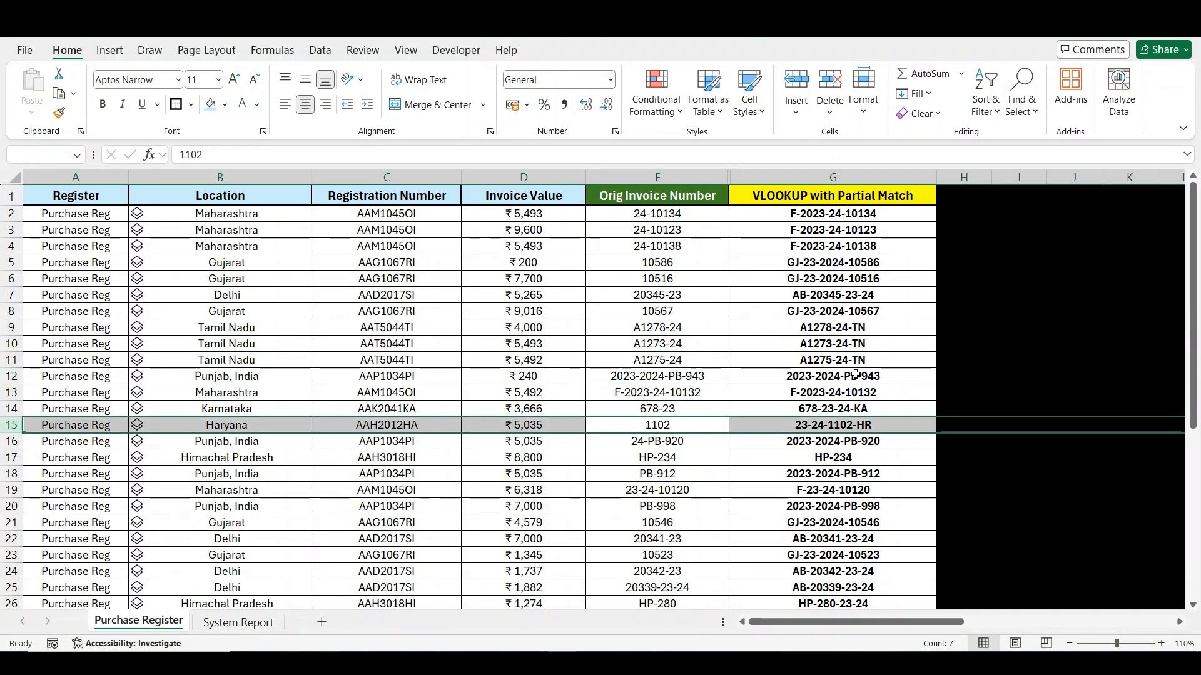
key("Down")
key("shift+space")
key("Down")
key("Down")
key("Down")
key("Down")
key("Down")
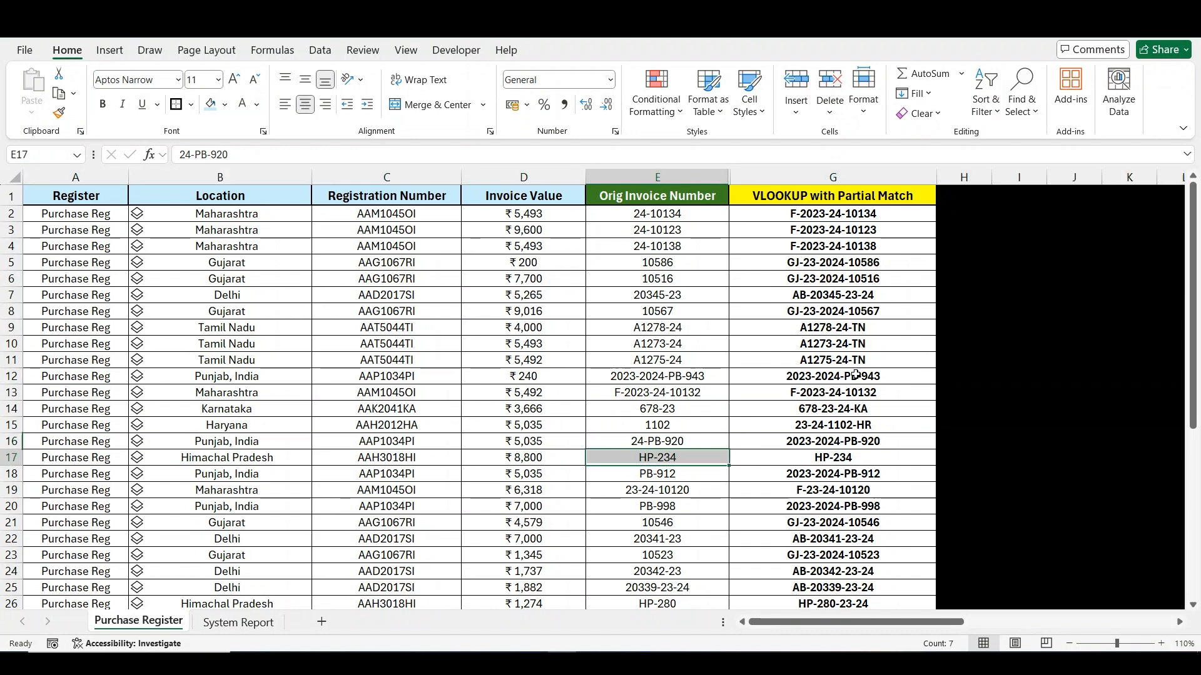
key("shift+space")
key("Down")
key("shift+space")
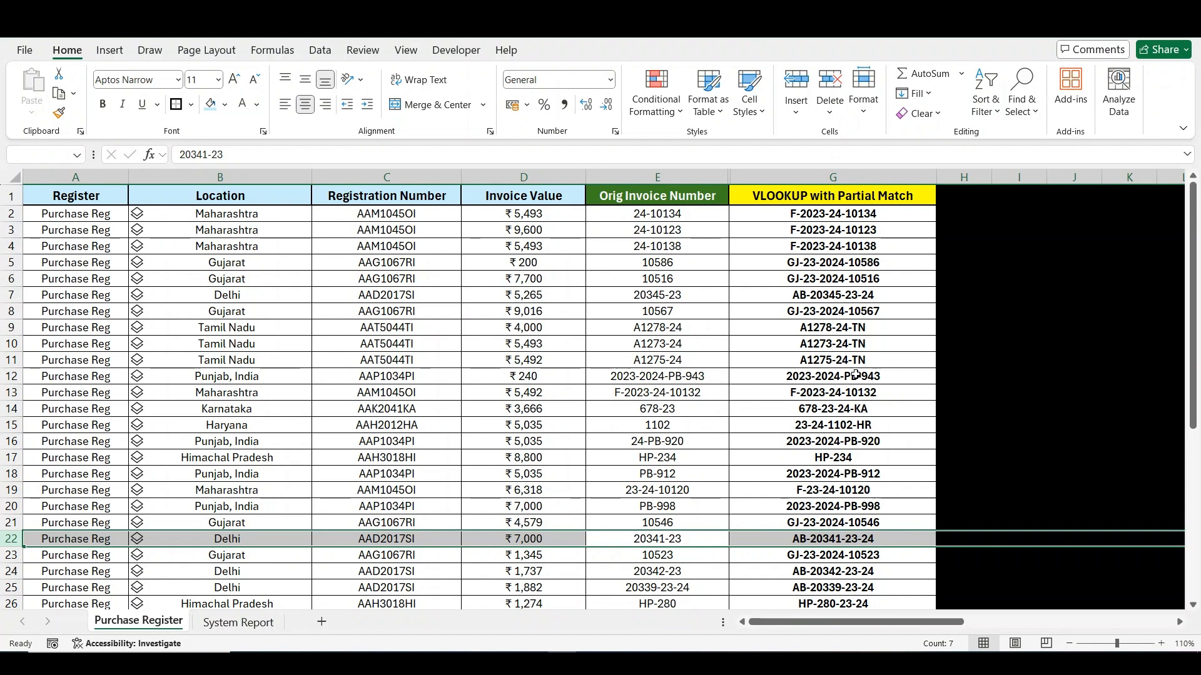
key("ctrl+Up")
key("Down")
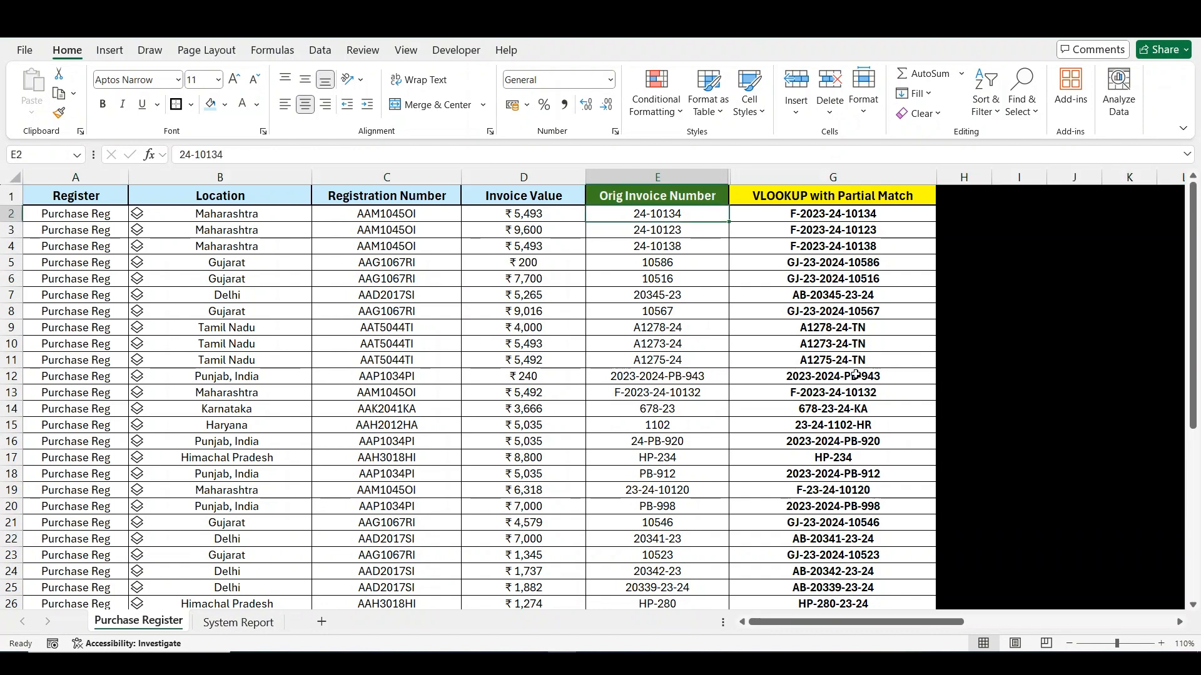